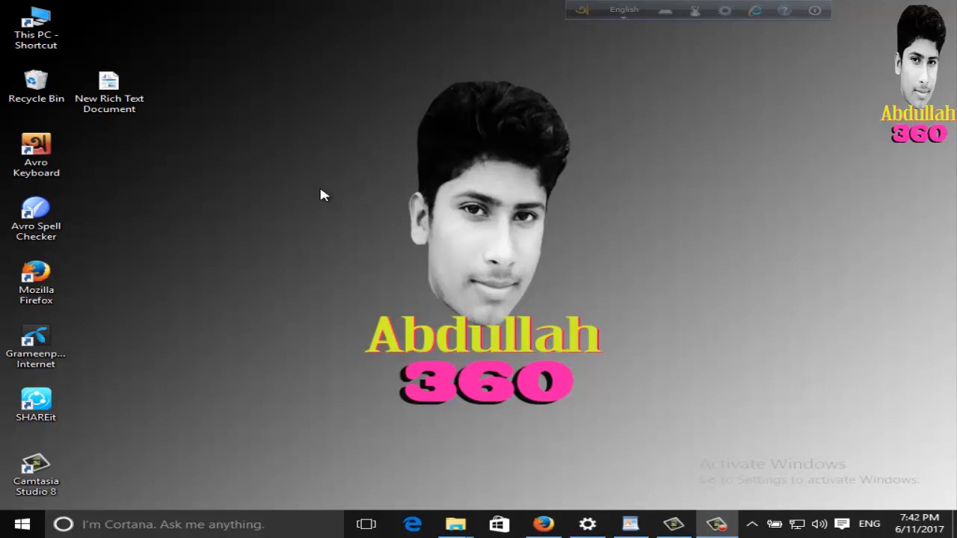
{"action": "right_click", "coordinate": [294, 88]}
{"action": "left_click", "coordinate": [329, 133]}
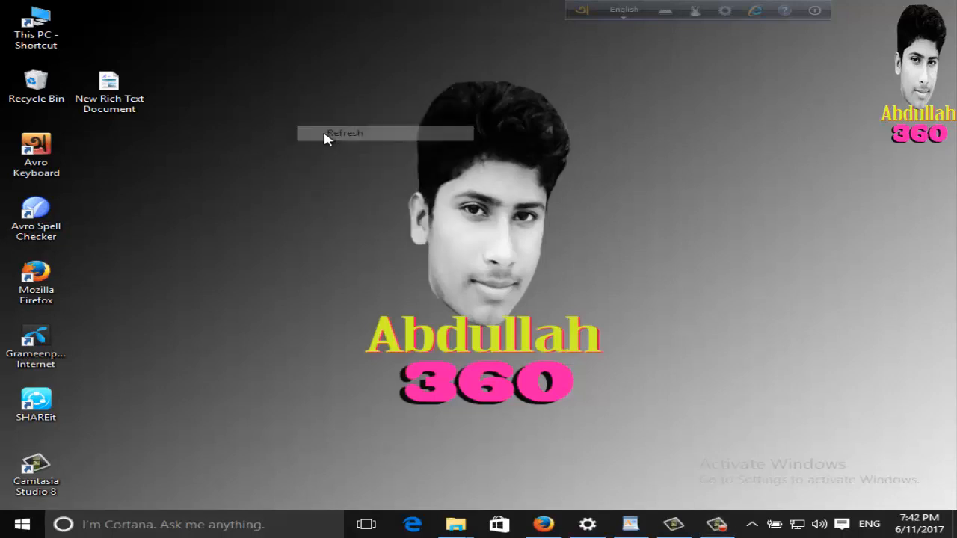
{"action": "right_click", "coordinate": [273, 120]}
{"action": "left_click", "coordinate": [302, 158]}
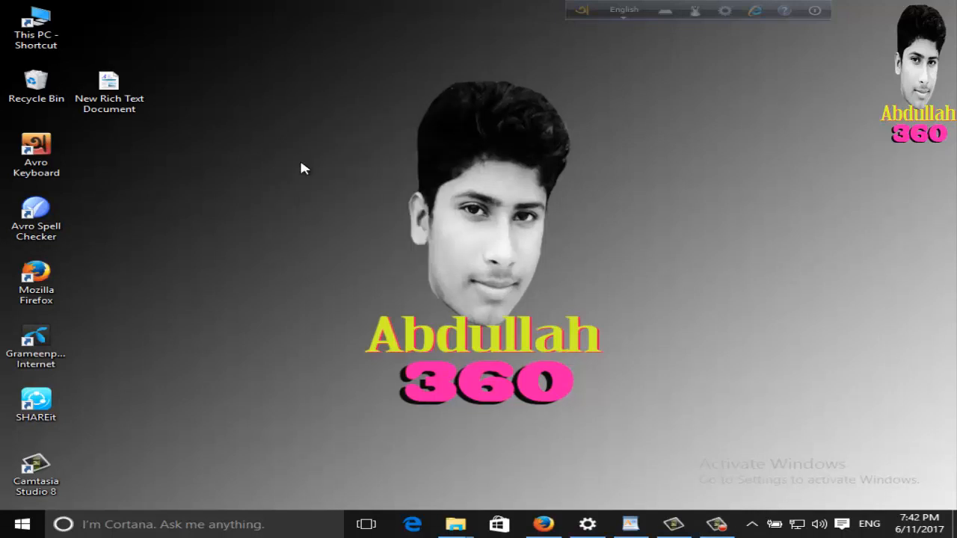
{"action": "right_click", "coordinate": [293, 136]}
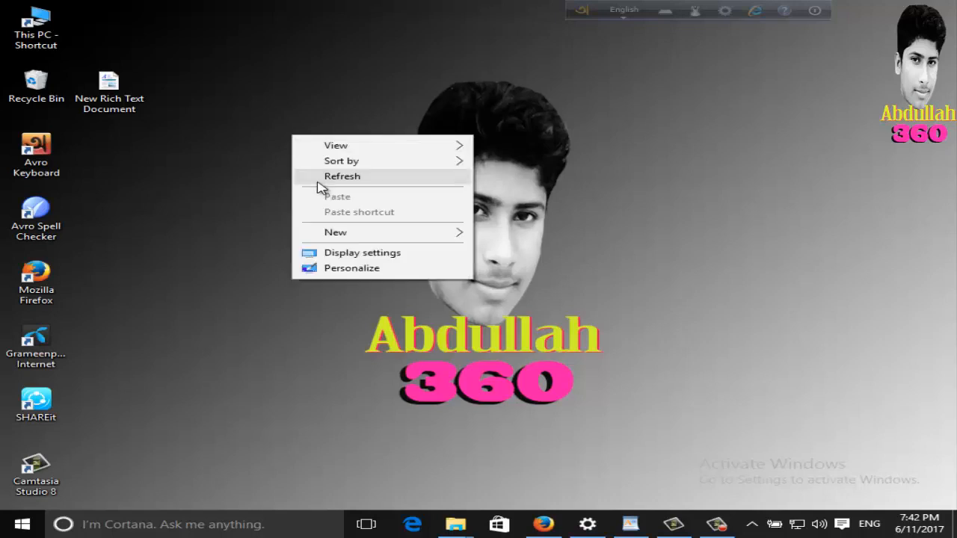
{"action": "left_click", "coordinate": [318, 178]}
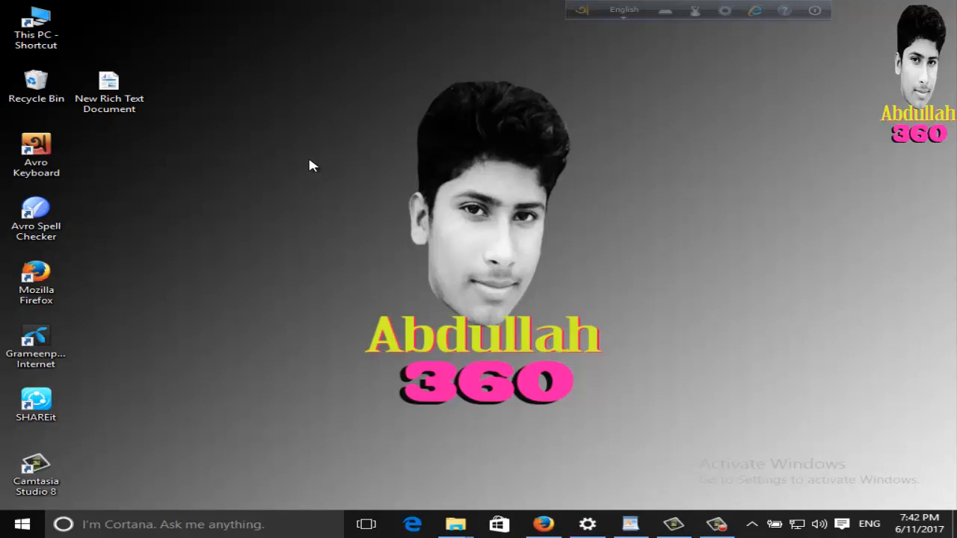
{"action": "right_click", "coordinate": [310, 159]}
{"action": "left_click", "coordinate": [333, 201]}
{"action": "right_click", "coordinate": [312, 128]}
{"action": "left_click", "coordinate": [330, 171]}
{"action": "right_click", "coordinate": [315, 159]}
{"action": "left_click", "coordinate": [339, 197]}
{"action": "right_click", "coordinate": [301, 171]}
{"action": "left_click", "coordinate": [338, 214]}
{"action": "right_click", "coordinate": [334, 212]}
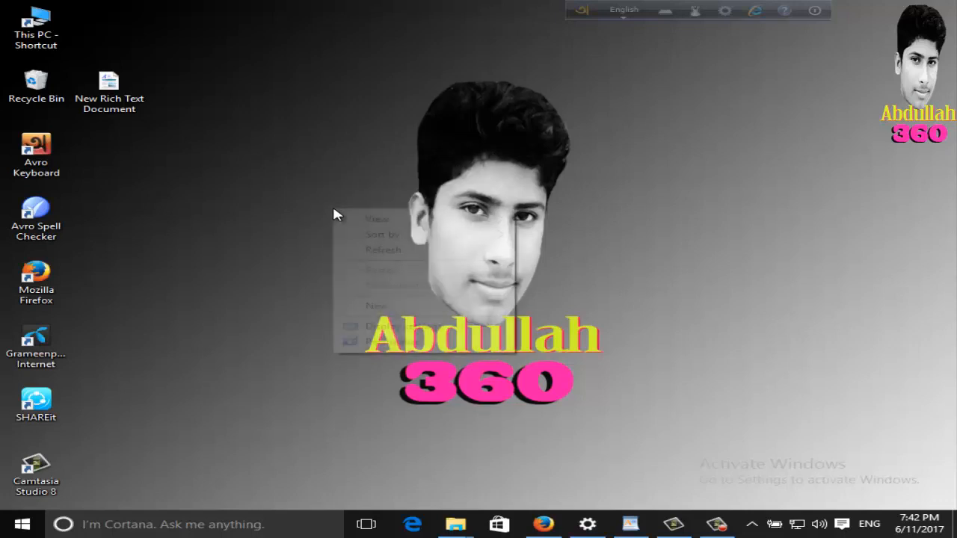
{"action": "left_click", "coordinate": [362, 253]}
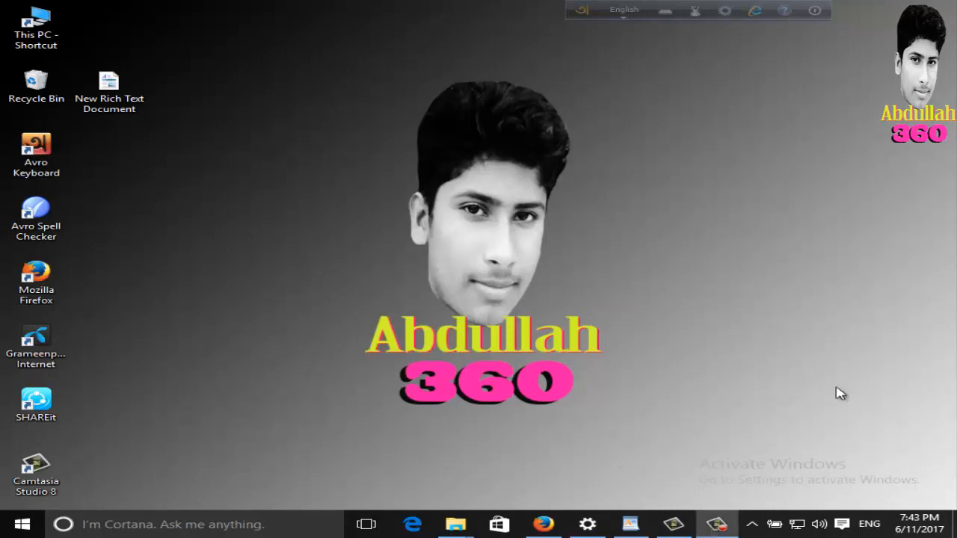
Switch to Firefox and open jessoreboard.gov.bd in a new tab.
{"action": "left_click", "coordinate": [543, 524]}
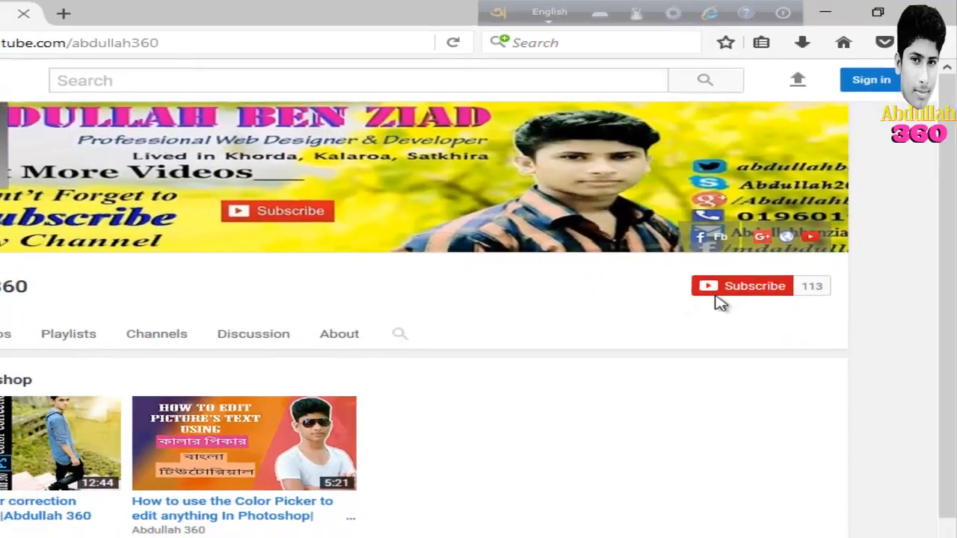
{"action": "left_click", "coordinate": [63, 13]}
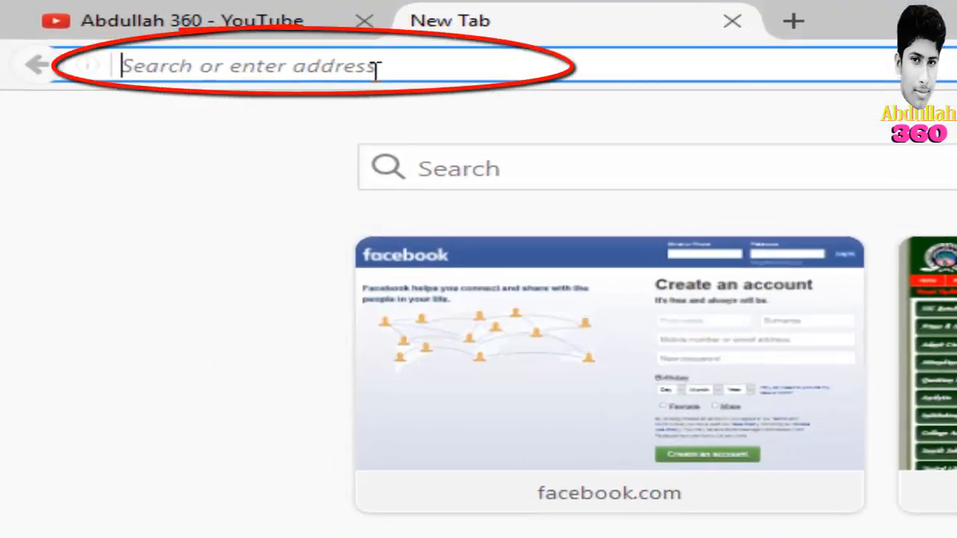
{"action": "type", "text": "jessoreboard.gov.bd/"}
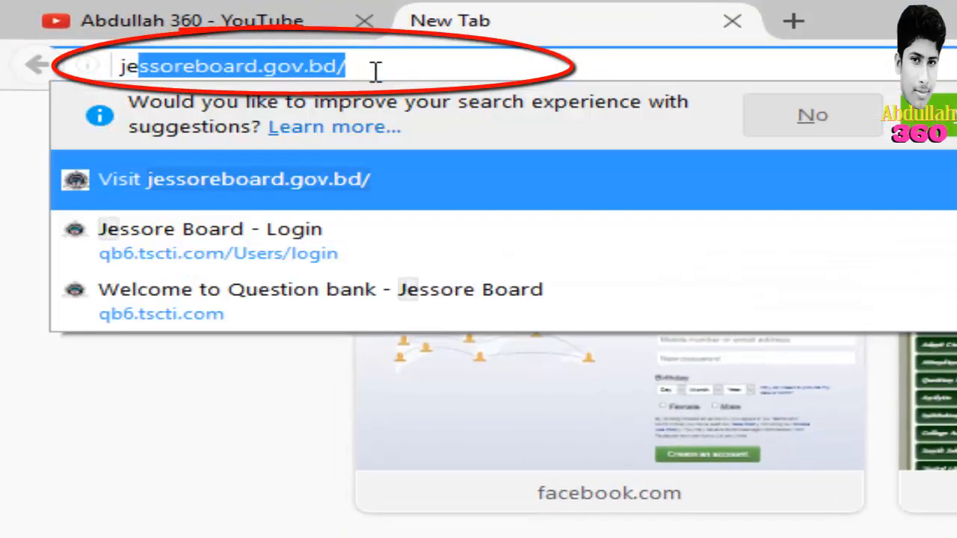
{"action": "key", "text": "Return"}
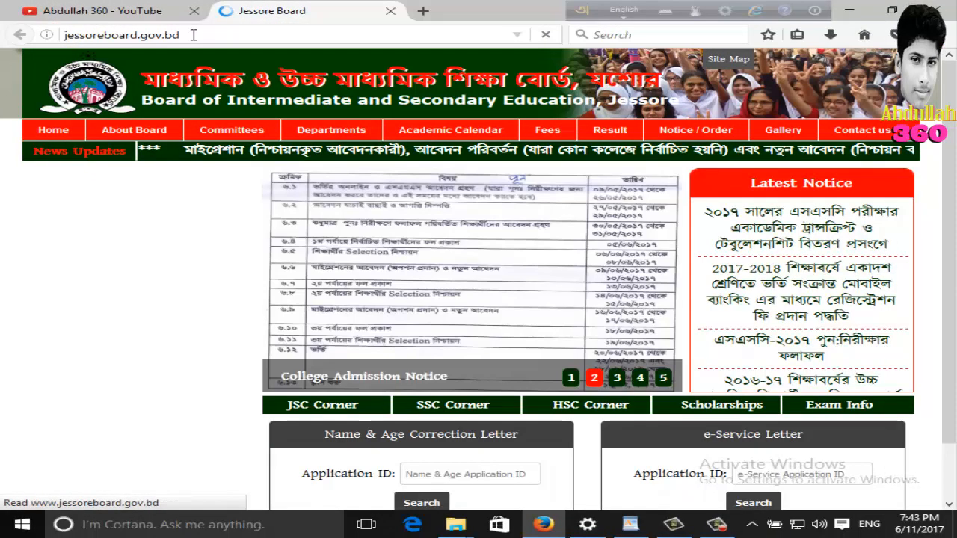
{"action": "left_click", "coordinate": [192, 35]}
{"action": "left_click", "coordinate": [206, 35]}
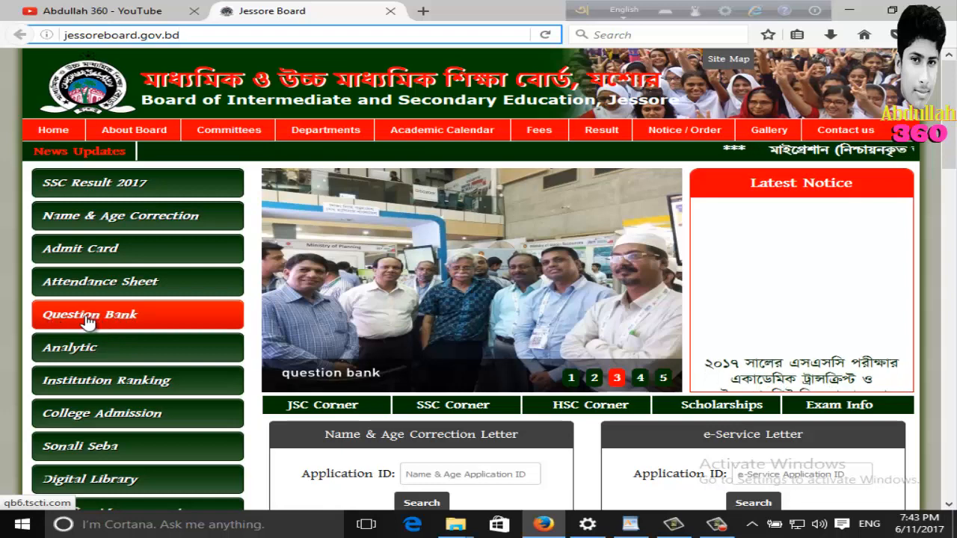
Open the Question Bank from the Jessore Board site and enter the portal's sign-in page.
{"action": "left_click", "coordinate": [117, 317]}
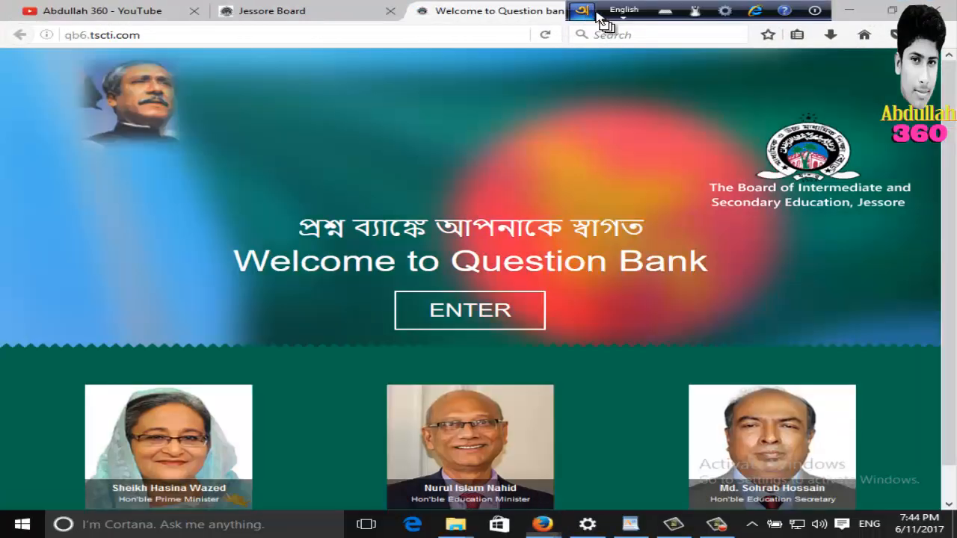
{"action": "left_click_drag", "start_coordinate": [602, 22], "coordinate": [707, 17]}
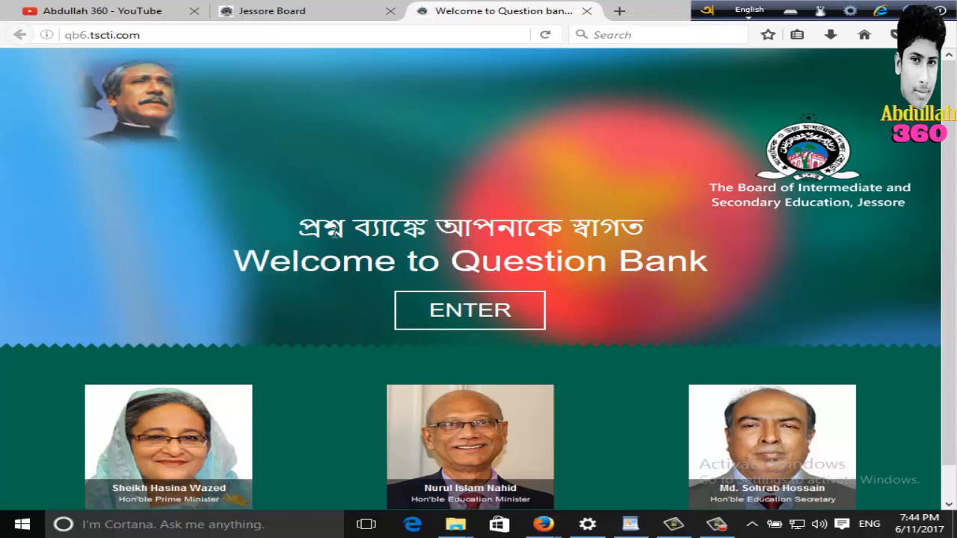
{"action": "left_click_drag", "start_coordinate": [333, 232], "coordinate": [565, 241]}
{"action": "left_click", "coordinate": [462, 325]}
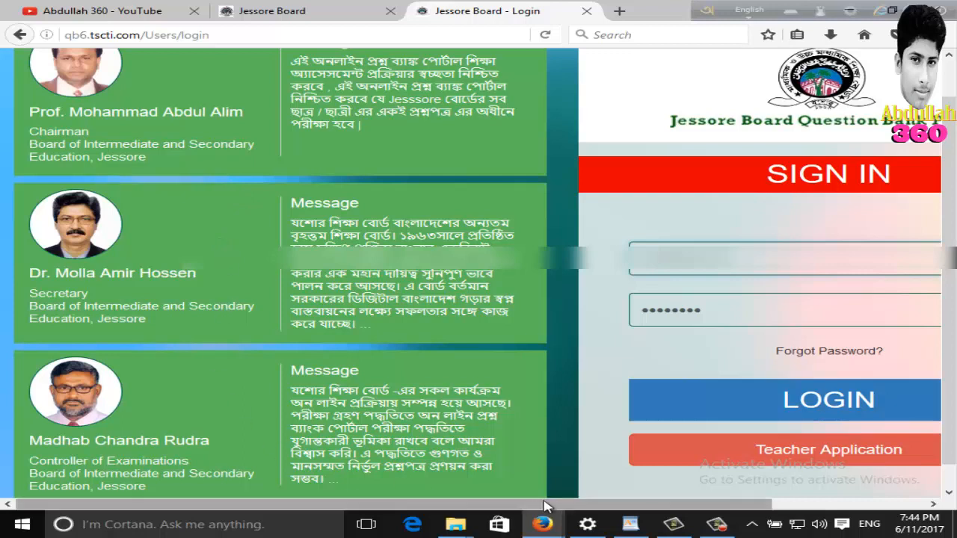
Log in to the Jessore Board Question Bank Portal with the credentials already filled in.
{"action": "left_click_drag", "start_coordinate": [548, 509], "coordinate": [652, 506]}
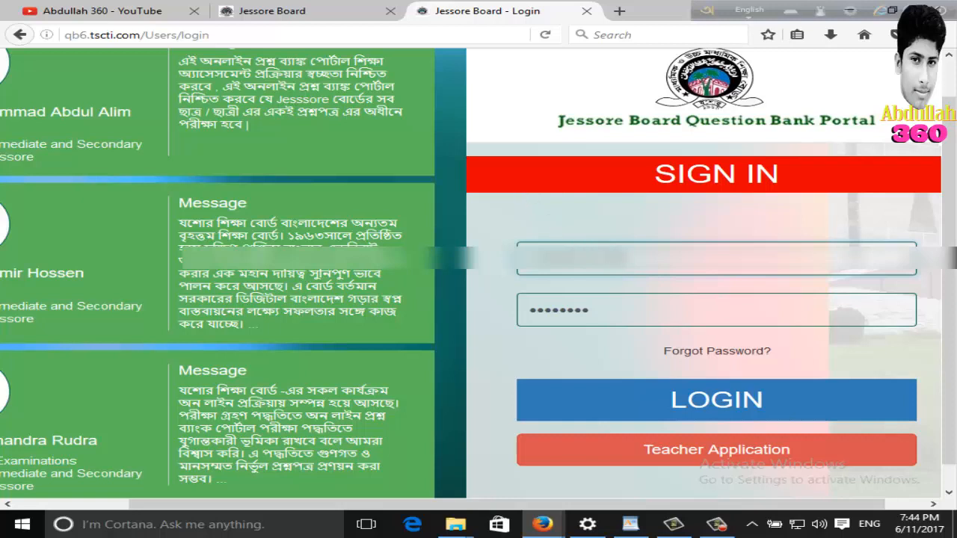
{"action": "left_click", "coordinate": [599, 308]}
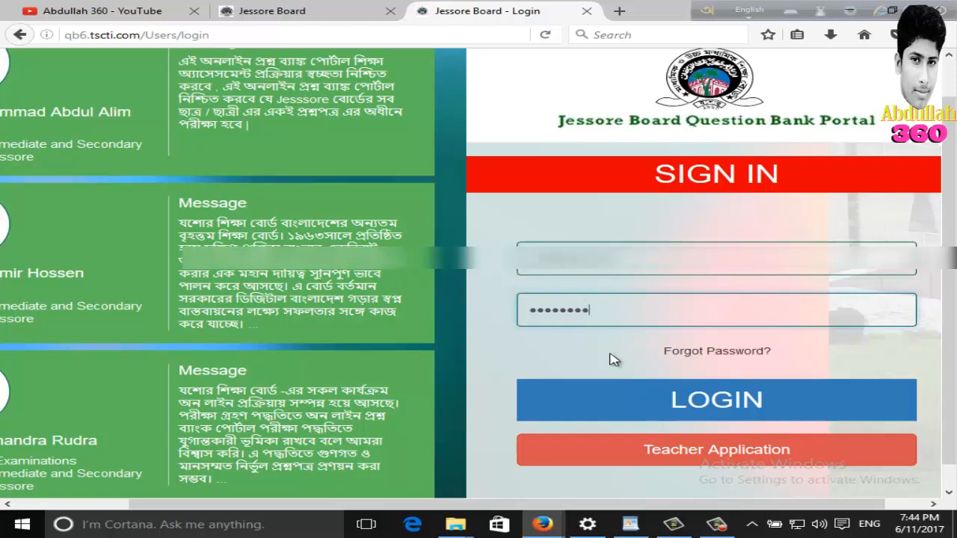
{"action": "left_click", "coordinate": [655, 415]}
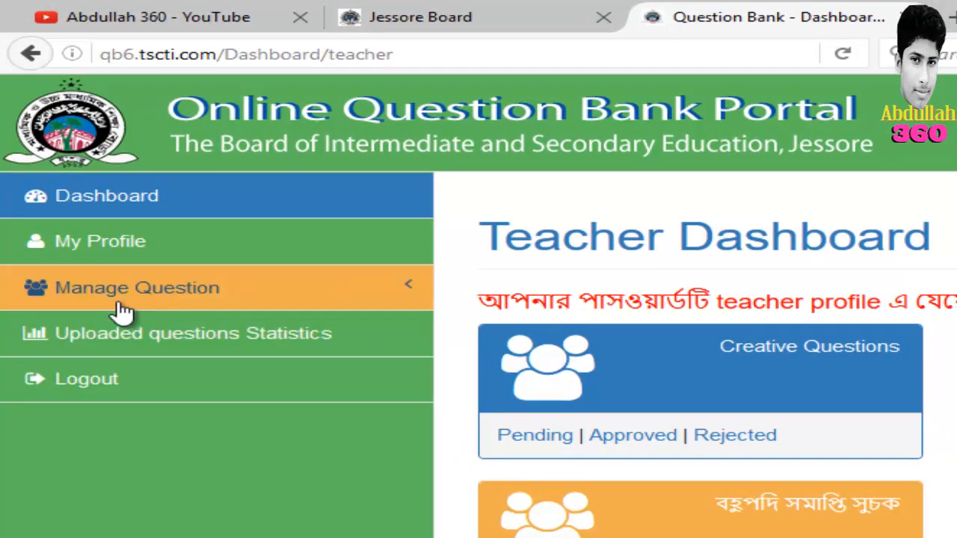
Start creating a question under Manage Question and choose the Creative Question type.
{"action": "left_click", "coordinate": [413, 298]}
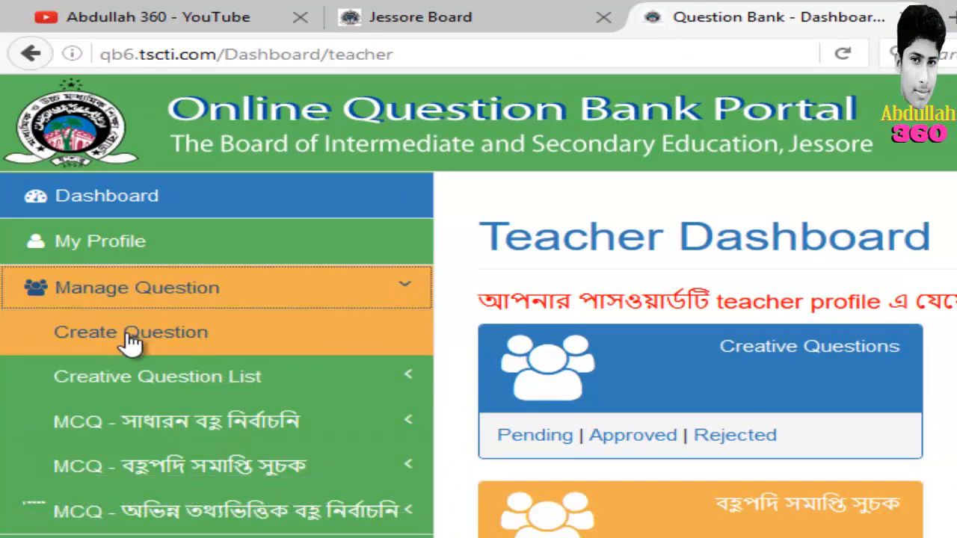
{"action": "left_click", "coordinate": [223, 344]}
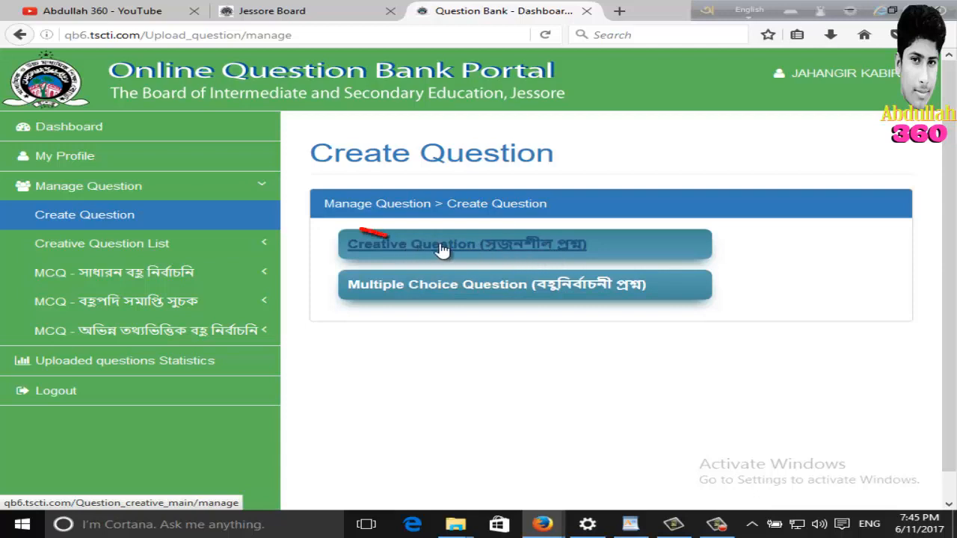
{"action": "left_click", "coordinate": [512, 249]}
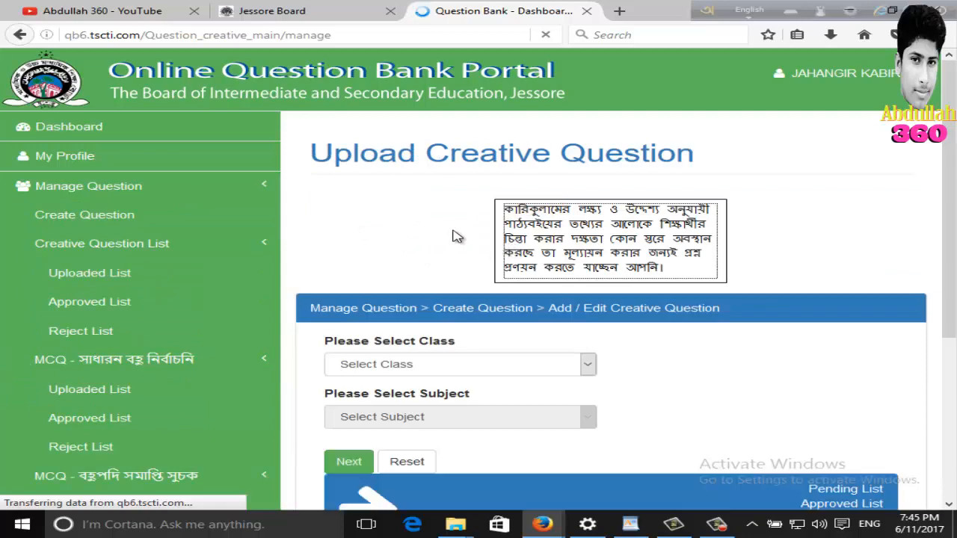
Set the class to নবম-দশম and the subject to পদার্থ বিজ্ঞান, and continue to the question form.
{"action": "scroll", "coordinate": [455, 236], "scroll_direction": "down", "scroll_amount": 2}
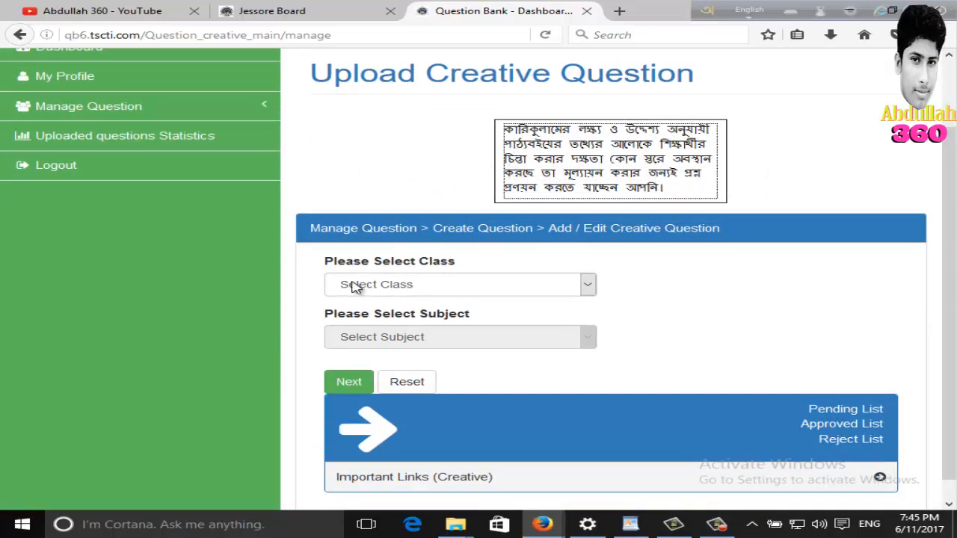
{"action": "left_click", "coordinate": [403, 288]}
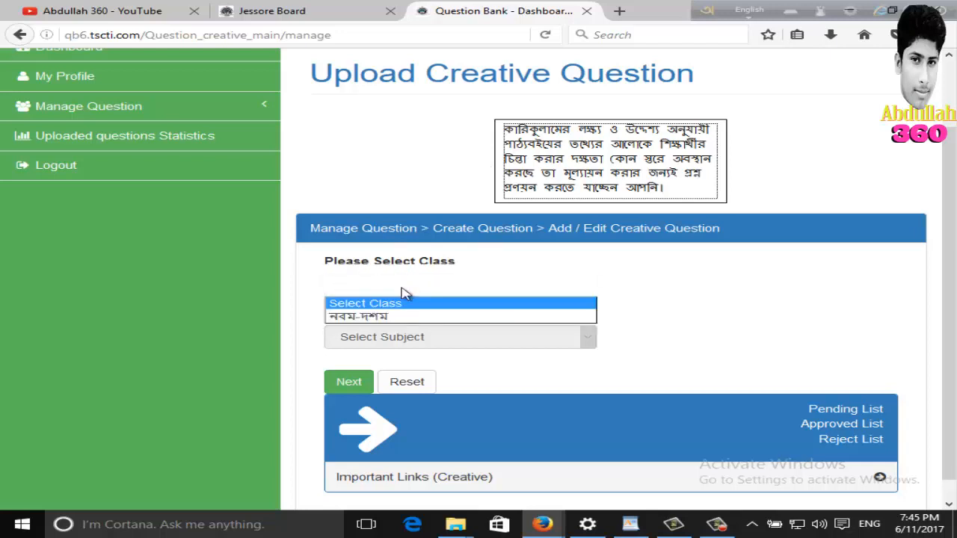
{"action": "left_click", "coordinate": [370, 318]}
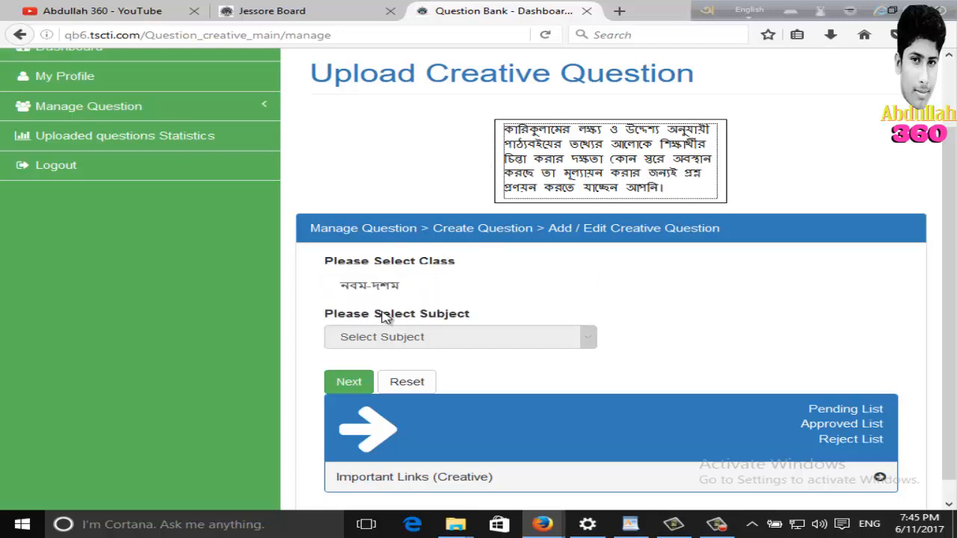
{"action": "left_click", "coordinate": [412, 340]}
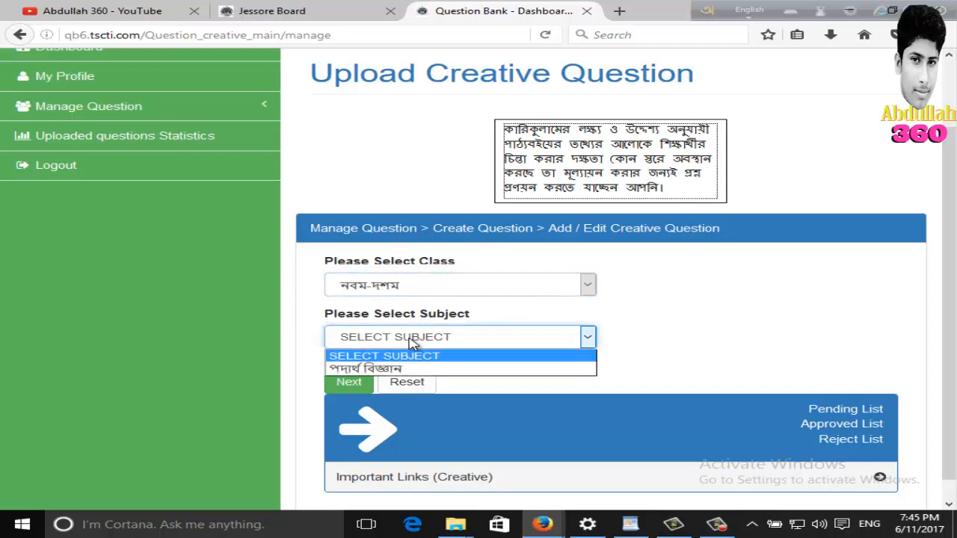
{"action": "left_click", "coordinate": [366, 370]}
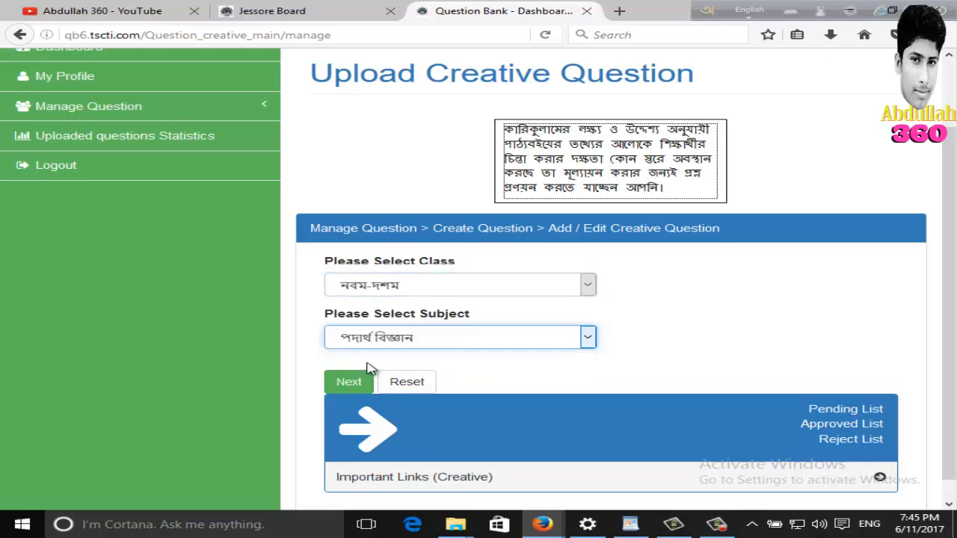
{"action": "left_click", "coordinate": [350, 383]}
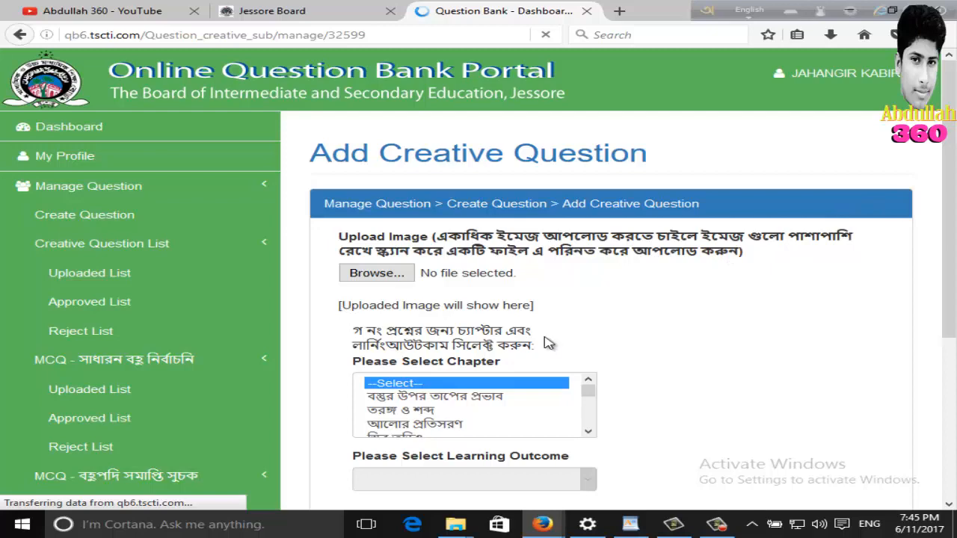
Review the Add Creative Question form and place the cursor in question A's (ক) text field.
{"action": "scroll", "coordinate": [549, 343], "scroll_direction": "down", "scroll_amount": 2}
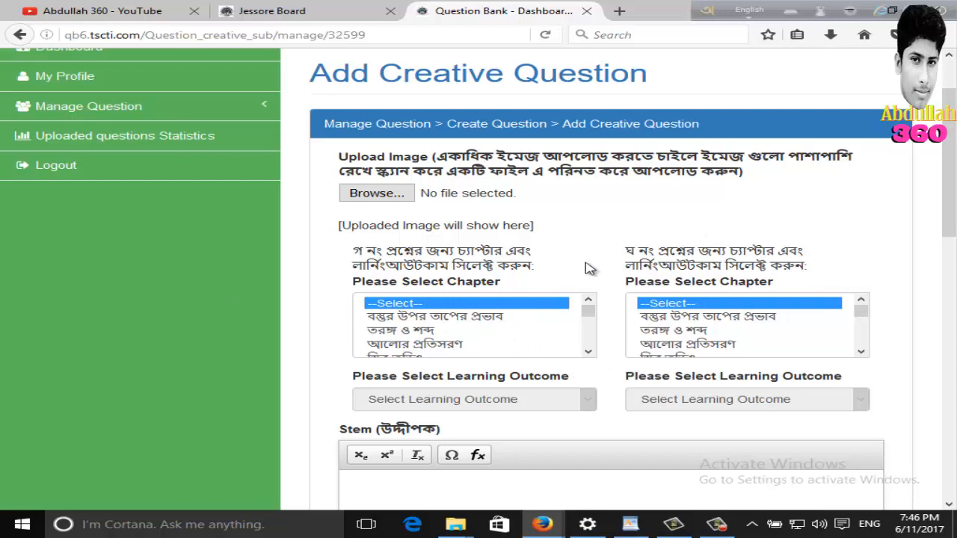
{"action": "scroll", "coordinate": [590, 267], "scroll_direction": "down", "scroll_amount": 7}
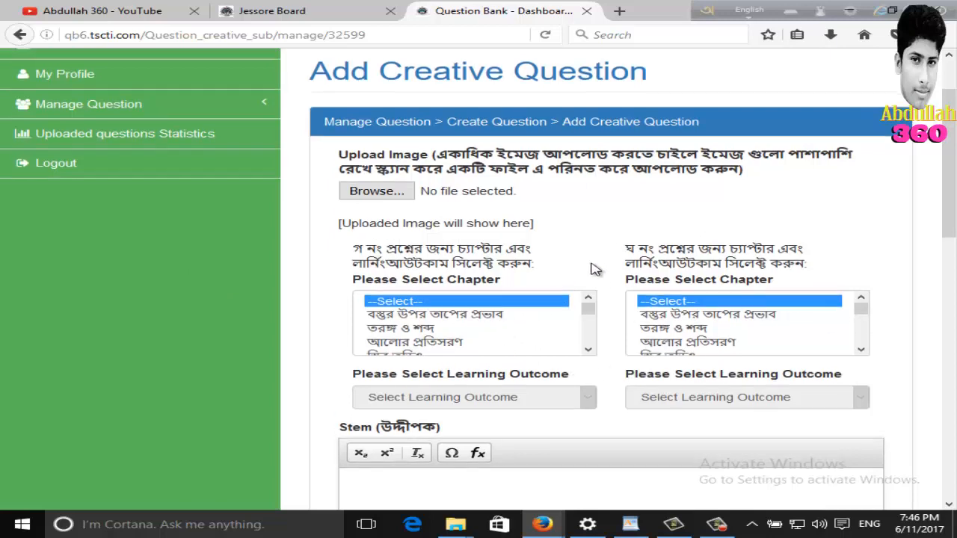
{"action": "scroll", "coordinate": [558, 389], "scroll_direction": "down", "scroll_amount": 3}
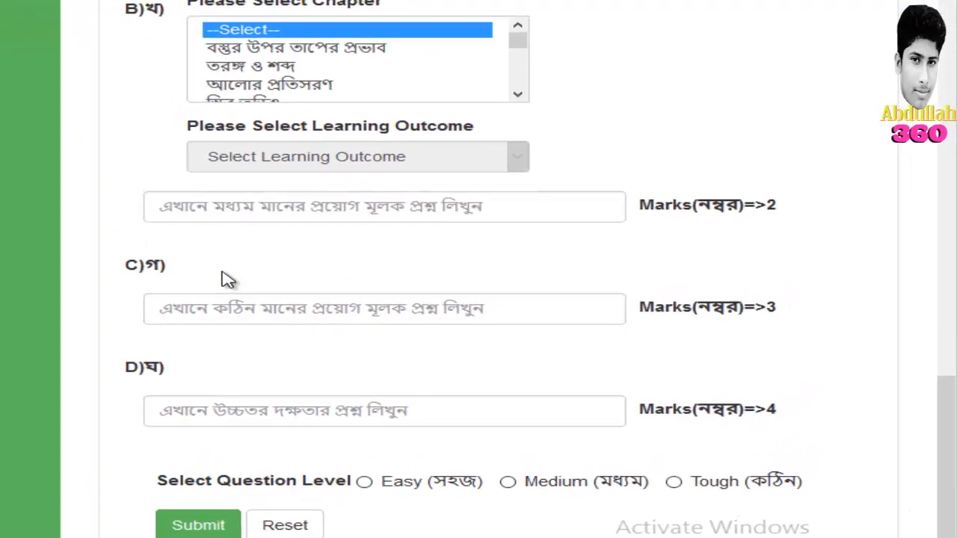
{"action": "scroll", "coordinate": [167, 278], "scroll_direction": "up", "scroll_amount": 6}
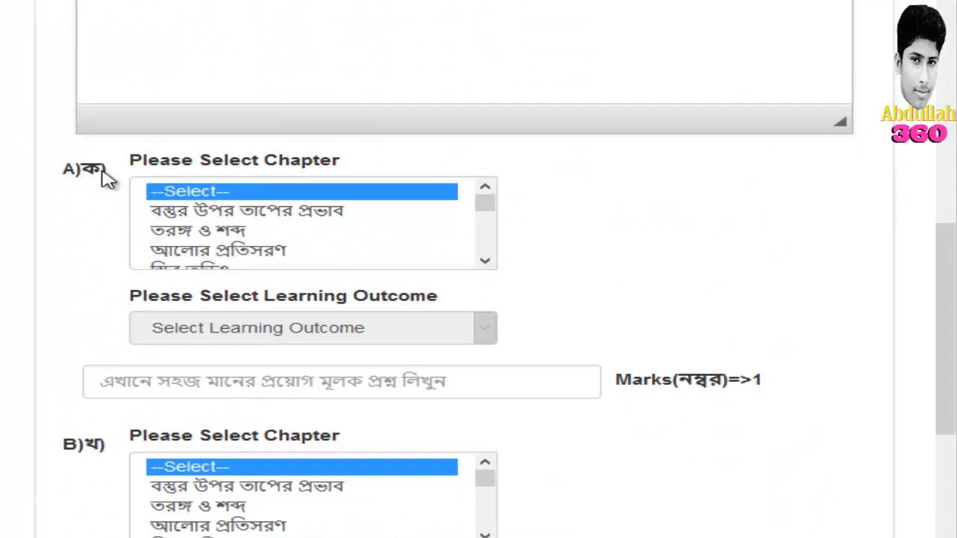
{"action": "left_click", "coordinate": [236, 385]}
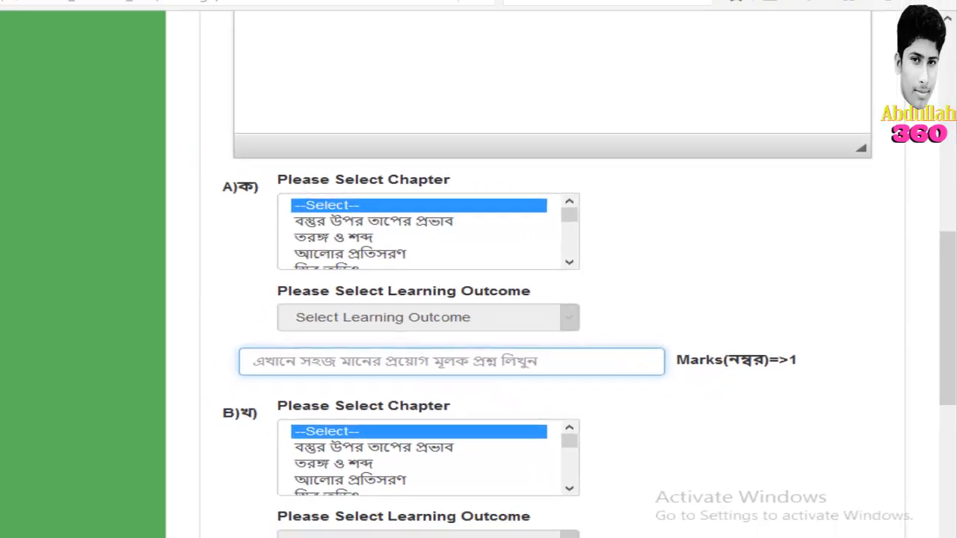
Switch to the WordPad document and copy the text of question ক, "পানির ত্রৈধবিন্দু কাকে বলে?", without its letter.
{"action": "left_click", "coordinate": [638, 525]}
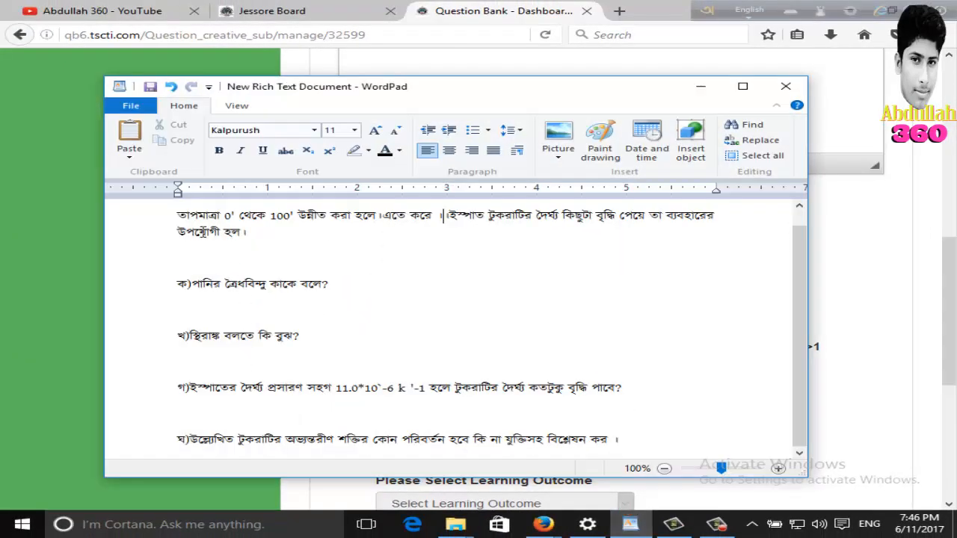
{"action": "left_click_drag", "start_coordinate": [178, 216], "coordinate": [251, 231]}
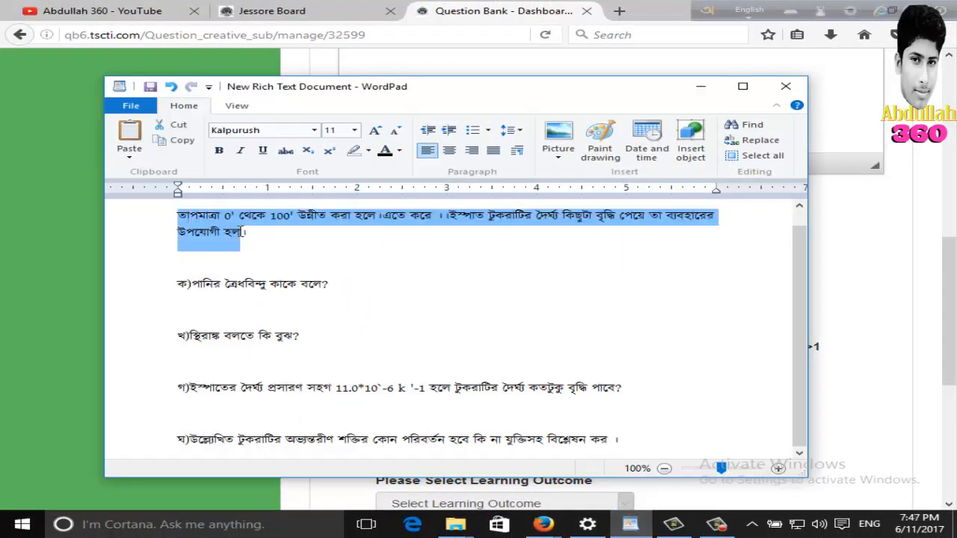
{"action": "left_click", "coordinate": [271, 231]}
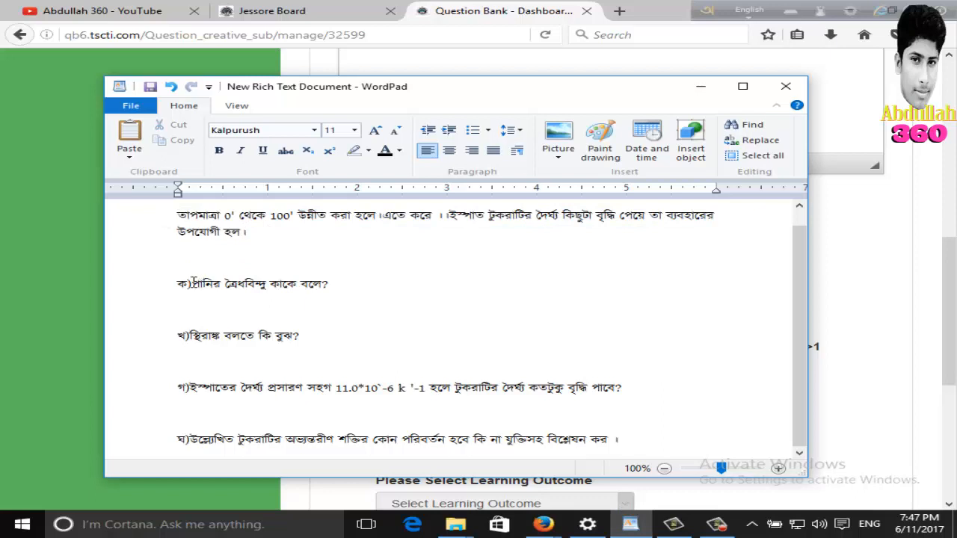
{"action": "left_click_drag", "start_coordinate": [194, 283], "coordinate": [355, 292]}
{"action": "key", "text": "ctrl+c"}
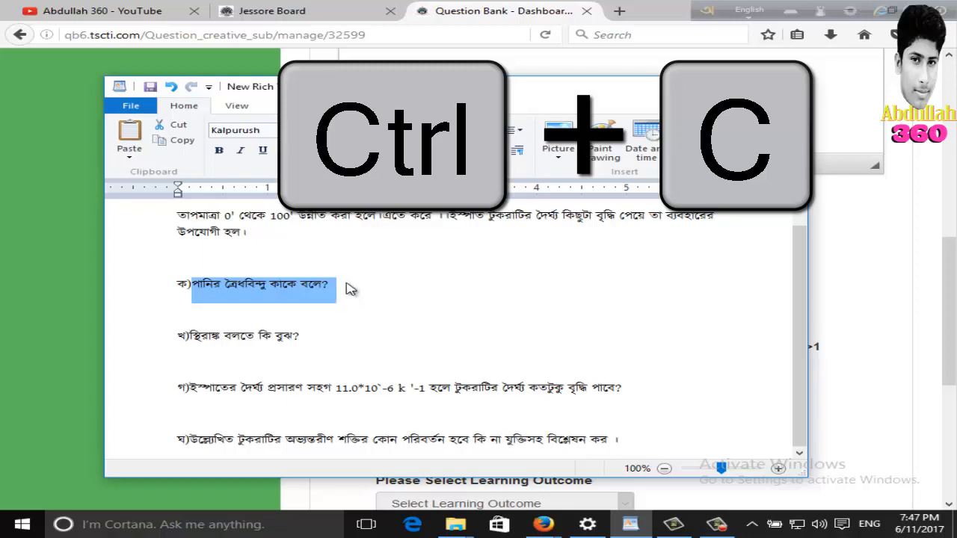
Switch back to the Question Bank form in Firefox and paste "পানির ত্রৈধবিন্দু কাকে বলে?" into question A's (ক) text field.
{"action": "mouse_move", "coordinate": [544, 523]}
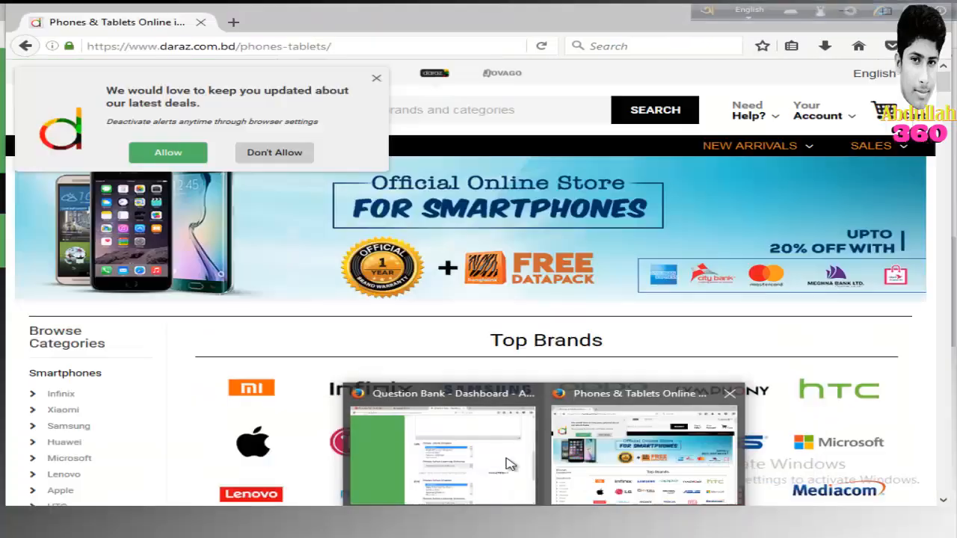
{"action": "left_click", "coordinate": [509, 463]}
{"action": "left_click", "coordinate": [142, 383]}
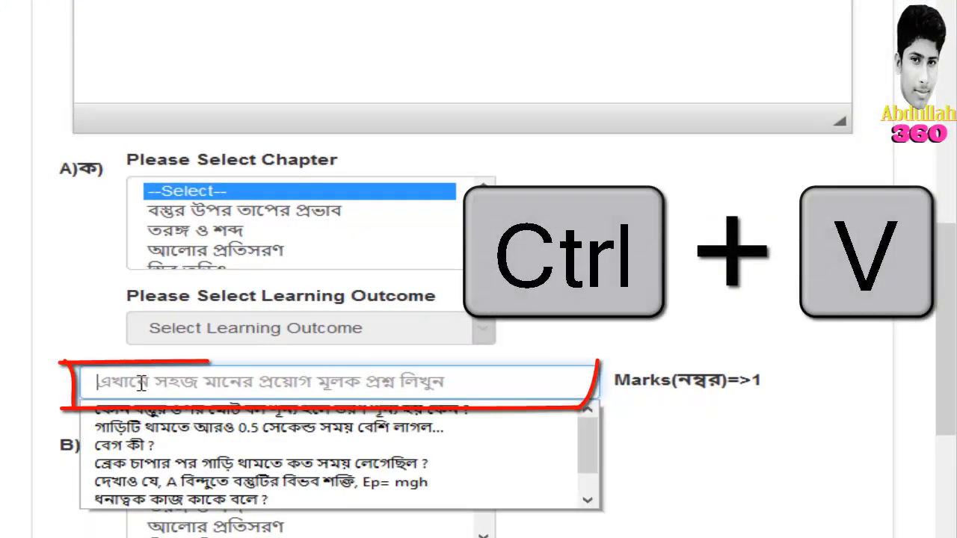
{"action": "key", "text": "ctrl+v"}
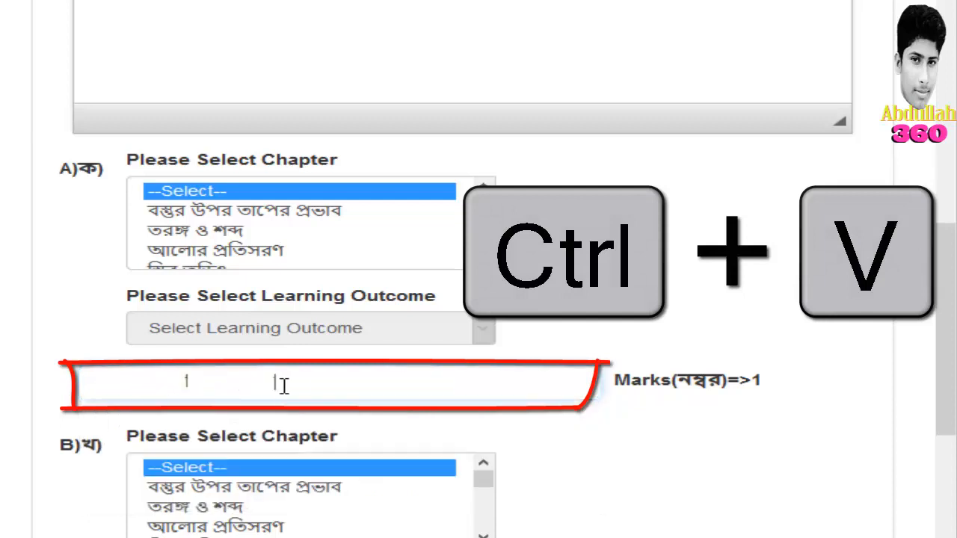
{"action": "left_click_drag", "start_coordinate": [325, 385], "coordinate": [101, 389]}
{"action": "left_click", "coordinate": [174, 389]}
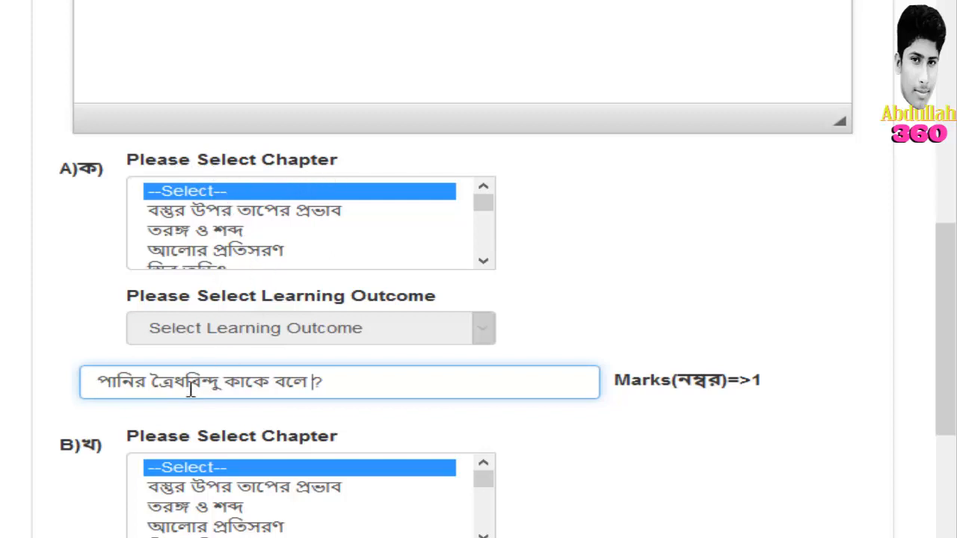
{"action": "left_click_drag", "start_coordinate": [331, 380], "coordinate": [82, 380]}
{"action": "left_click", "coordinate": [169, 385]}
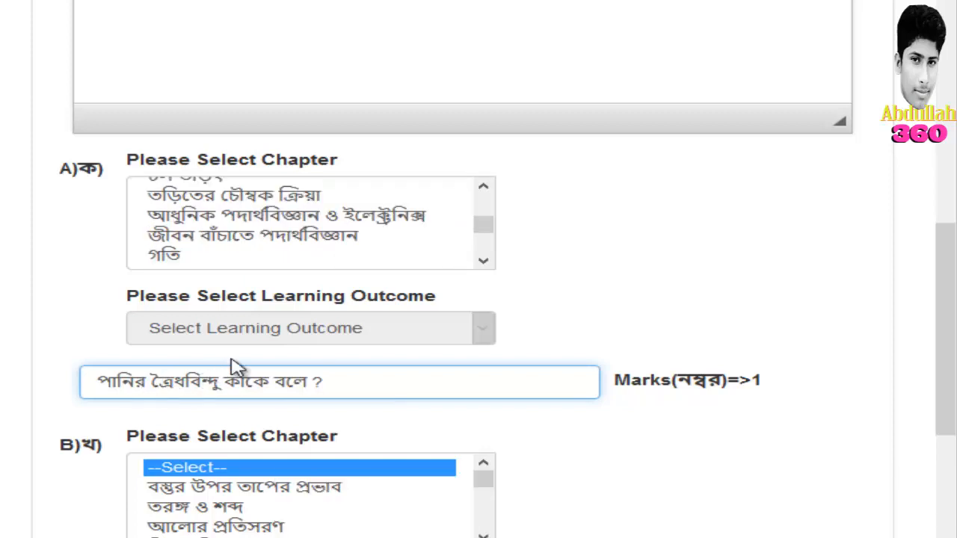
Set question A's chapter to পদার্থের অবস্থা ও চাপ.
{"action": "scroll", "coordinate": [254, 219], "scroll_direction": "down", "scroll_amount": 1}
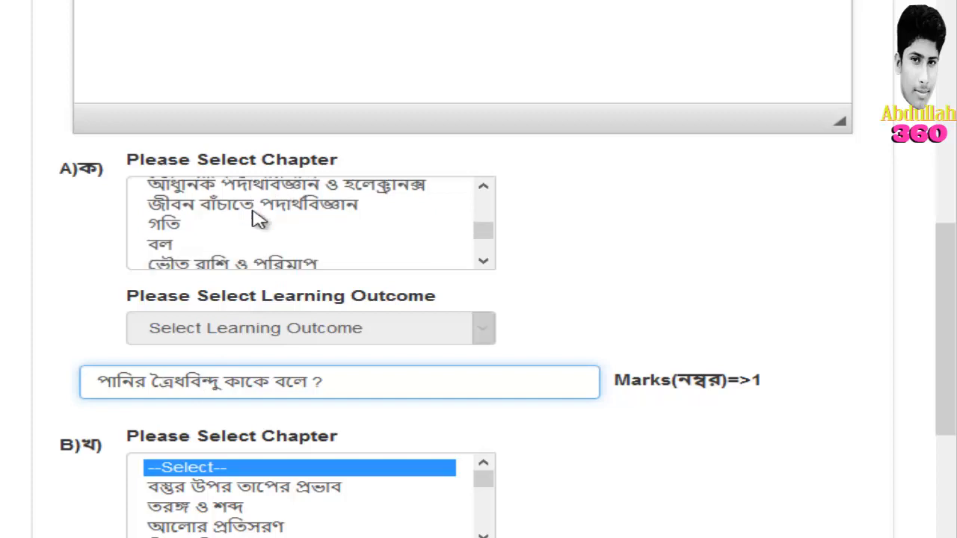
{"action": "scroll", "coordinate": [254, 218], "scroll_direction": "down", "scroll_amount": 1}
{"action": "scroll", "coordinate": [278, 250], "scroll_direction": "down", "scroll_amount": 2}
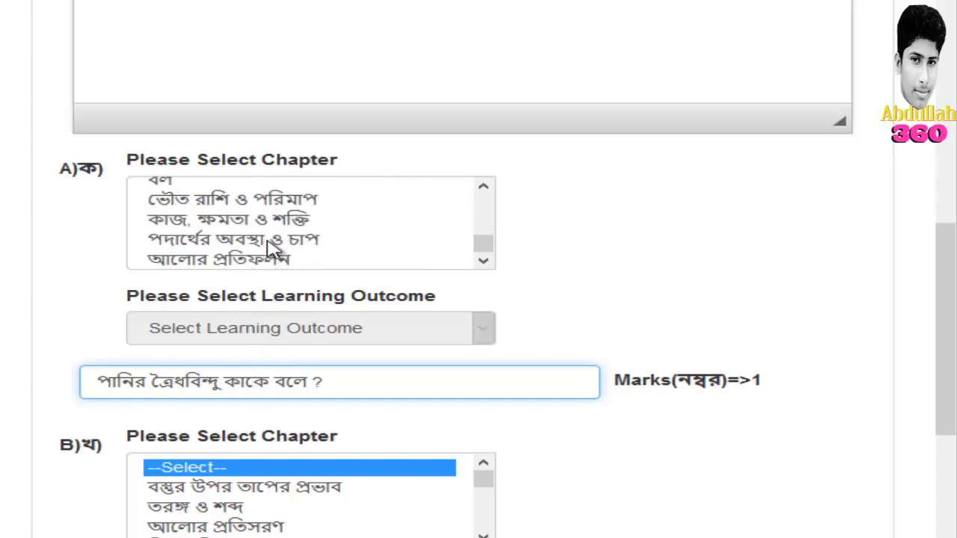
{"action": "scroll", "coordinate": [267, 242], "scroll_direction": "up", "scroll_amount": 4}
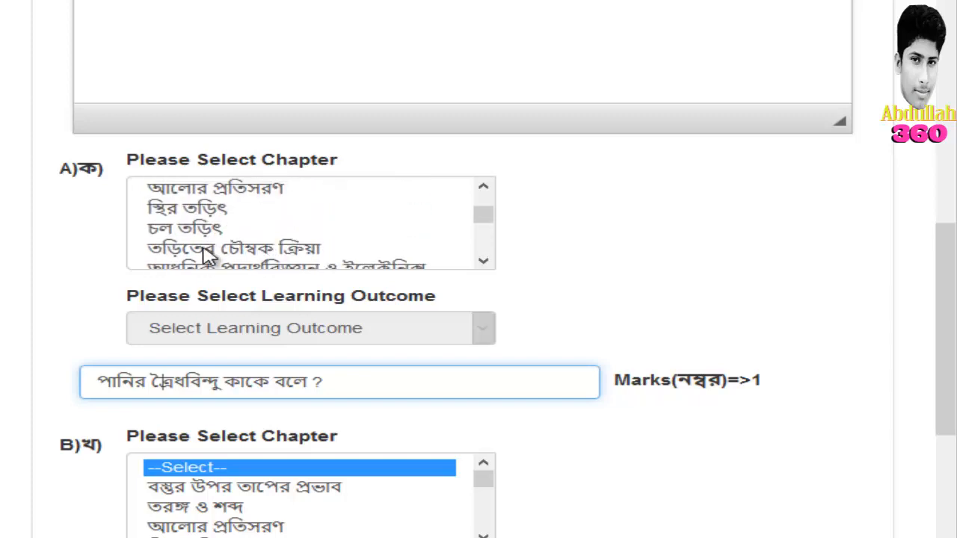
{"action": "scroll", "coordinate": [209, 251], "scroll_direction": "up", "scroll_amount": 2}
{"action": "scroll", "coordinate": [209, 243], "scroll_direction": "down", "scroll_amount": 4}
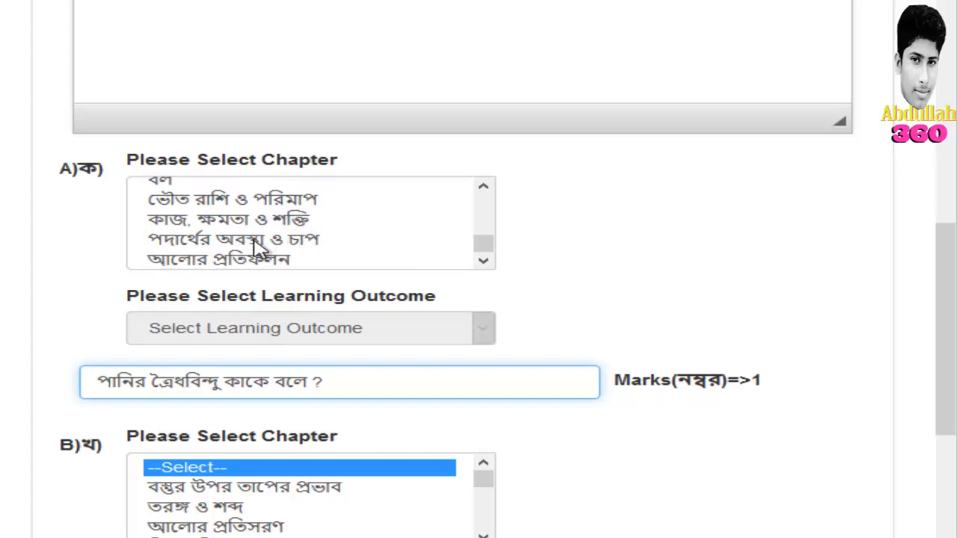
{"action": "left_click", "coordinate": [305, 247]}
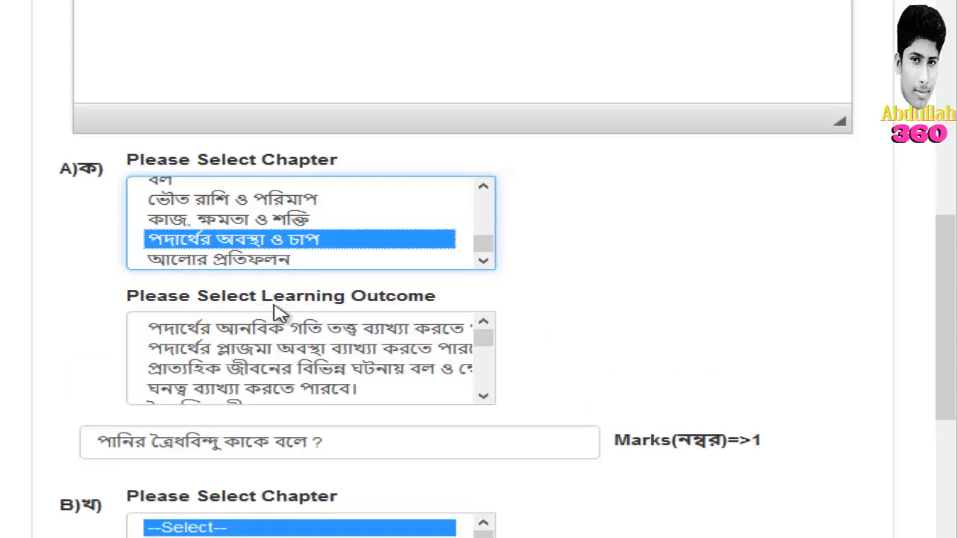
Look through question A's learning outcomes and compare them with the text of question ক.
{"action": "scroll", "coordinate": [359, 362], "scroll_direction": "down", "scroll_amount": 1}
{"action": "scroll", "coordinate": [356, 365], "scroll_direction": "down", "scroll_amount": 1}
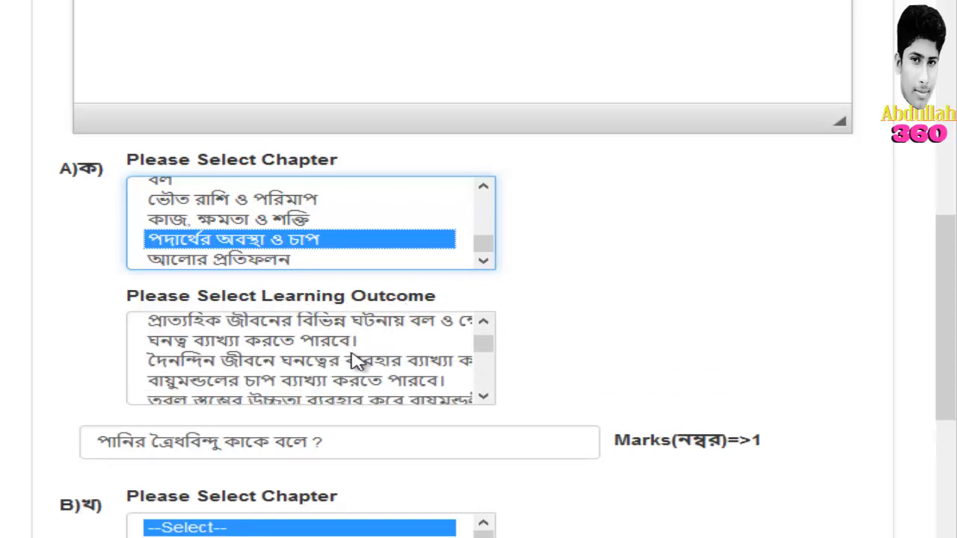
{"action": "scroll", "coordinate": [358, 377], "scroll_direction": "up", "scroll_amount": 1}
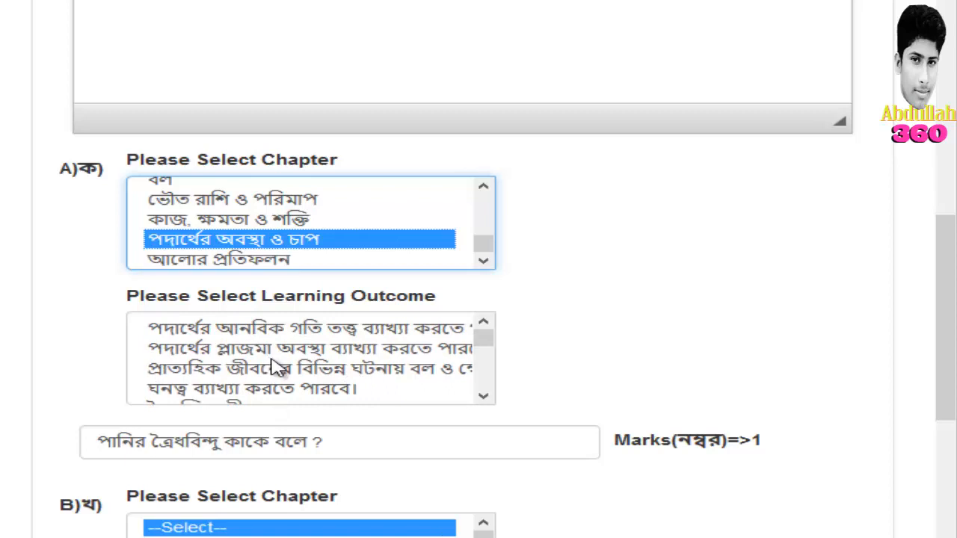
{"action": "scroll", "coordinate": [278, 367], "scroll_direction": "down", "scroll_amount": 1}
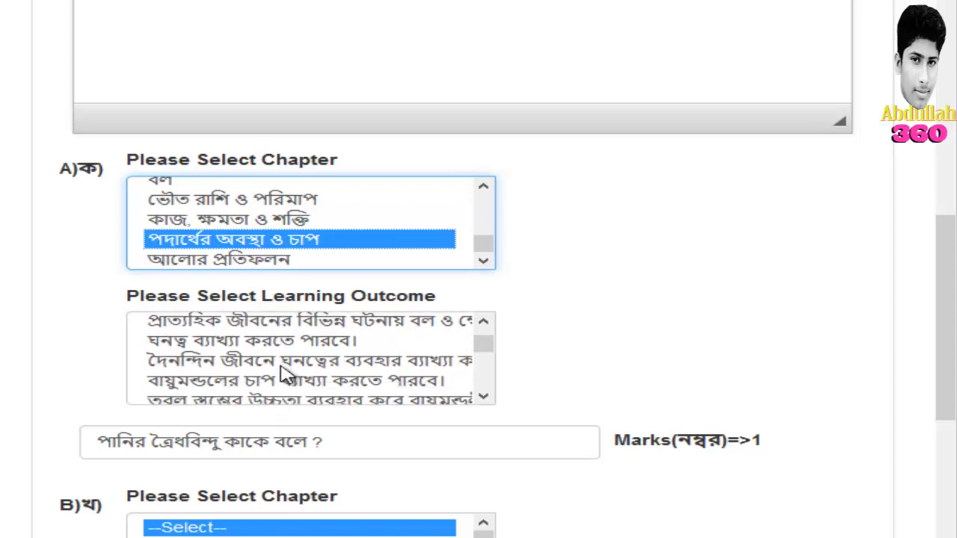
{"action": "scroll", "coordinate": [287, 376], "scroll_direction": "down", "scroll_amount": 1}
{"action": "scroll", "coordinate": [289, 376], "scroll_direction": "up", "scroll_amount": 1}
{"action": "scroll", "coordinate": [331, 374], "scroll_direction": "down", "scroll_amount": 1}
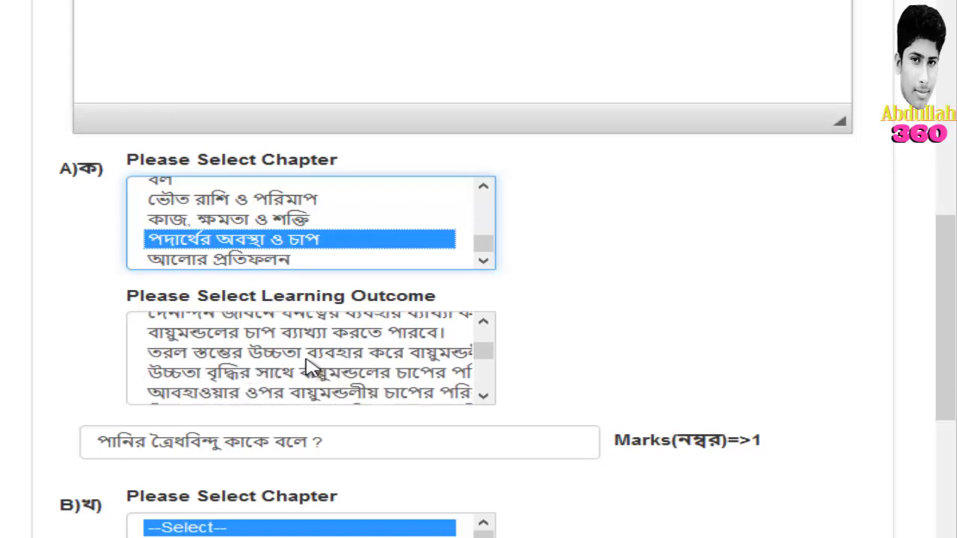
{"action": "scroll", "coordinate": [313, 368], "scroll_direction": "down", "scroll_amount": 1}
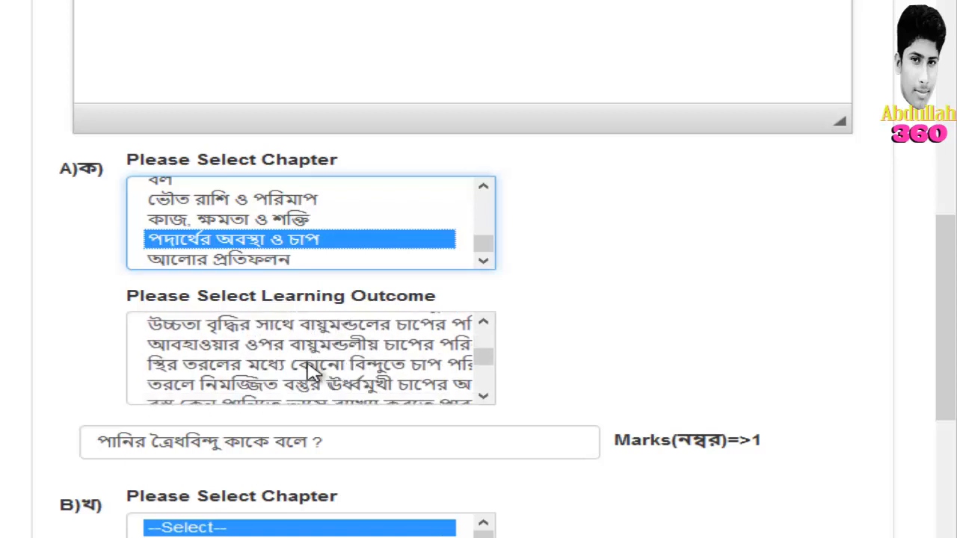
{"action": "scroll", "coordinate": [312, 374], "scroll_direction": "down", "scroll_amount": 1}
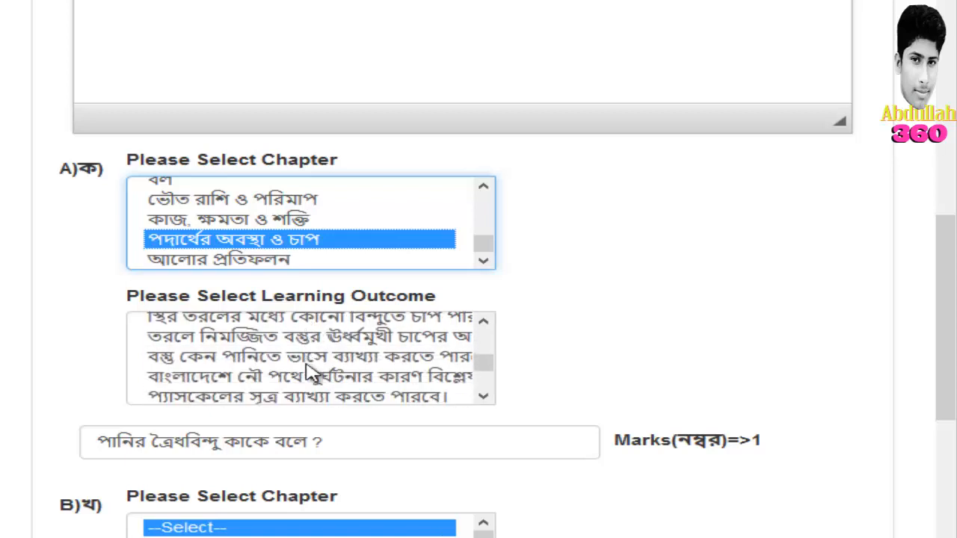
{"action": "scroll", "coordinate": [313, 374], "scroll_direction": "down", "scroll_amount": 2}
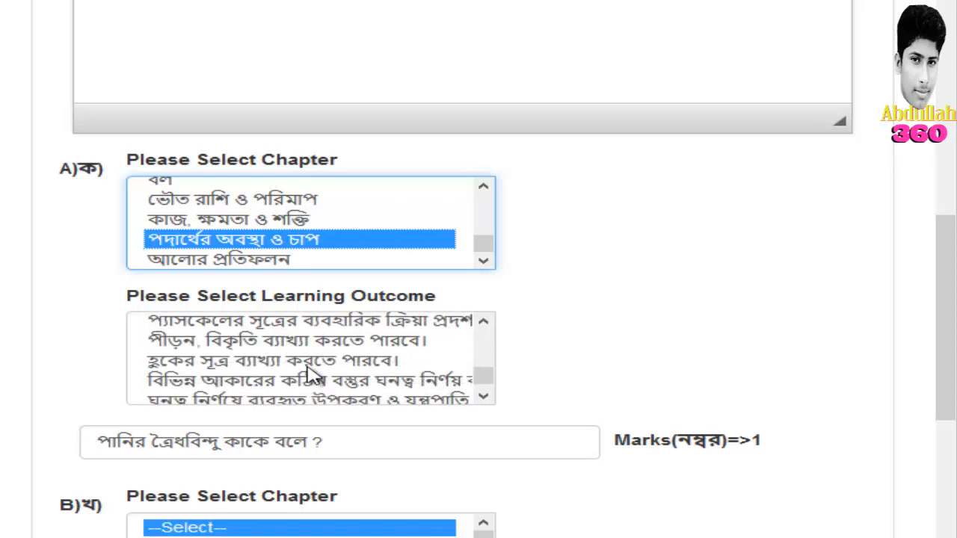
{"action": "scroll", "coordinate": [313, 374], "scroll_direction": "up", "scroll_amount": 3}
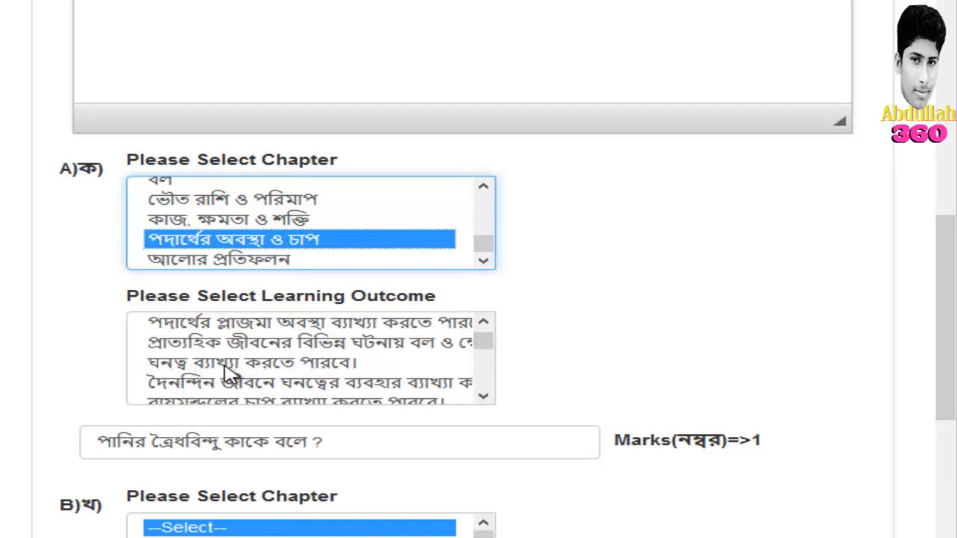
{"action": "scroll", "coordinate": [365, 365], "scroll_direction": "down", "scroll_amount": 3}
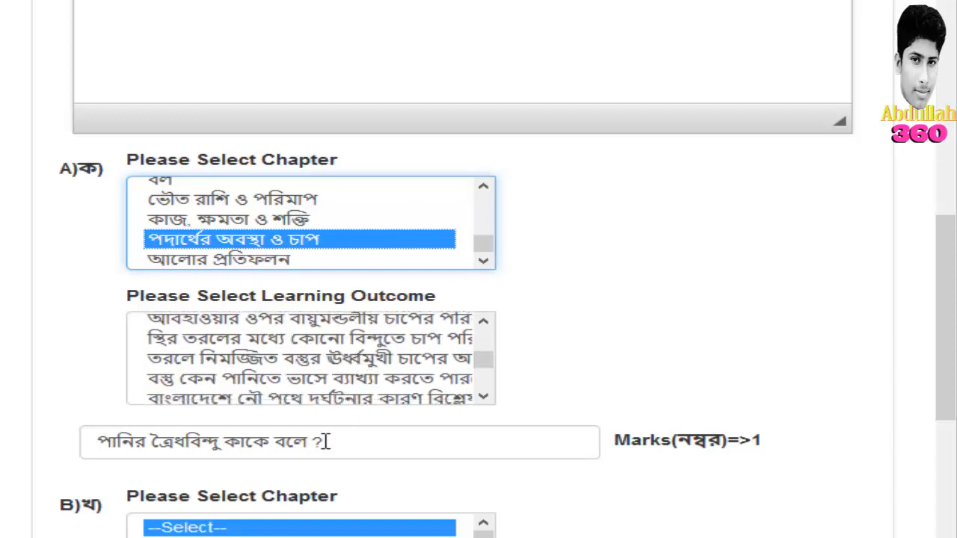
{"action": "left_click_drag", "start_coordinate": [327, 442], "coordinate": [86, 448]}
{"action": "left_click", "coordinate": [170, 448]}
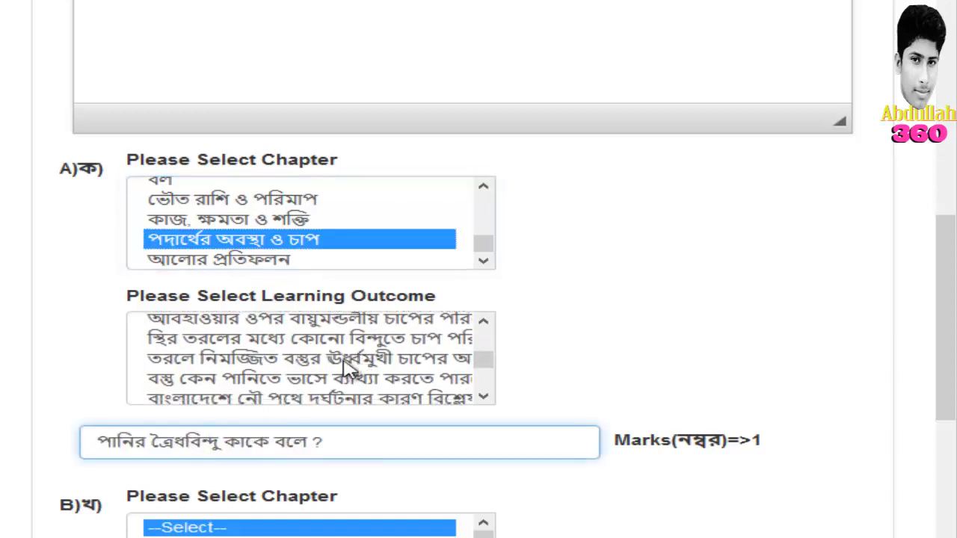
Choose "ঘনত্ব ব্যাখ্যা করতে পারবে।" as question A's learning outcome.
{"action": "scroll", "coordinate": [346, 367], "scroll_direction": "up", "scroll_amount": 5}
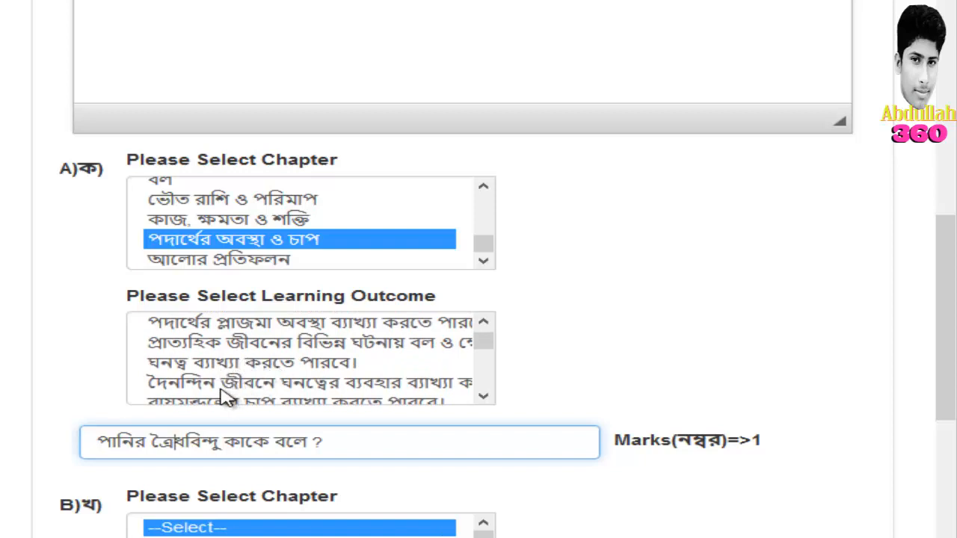
{"action": "left_click", "coordinate": [275, 365]}
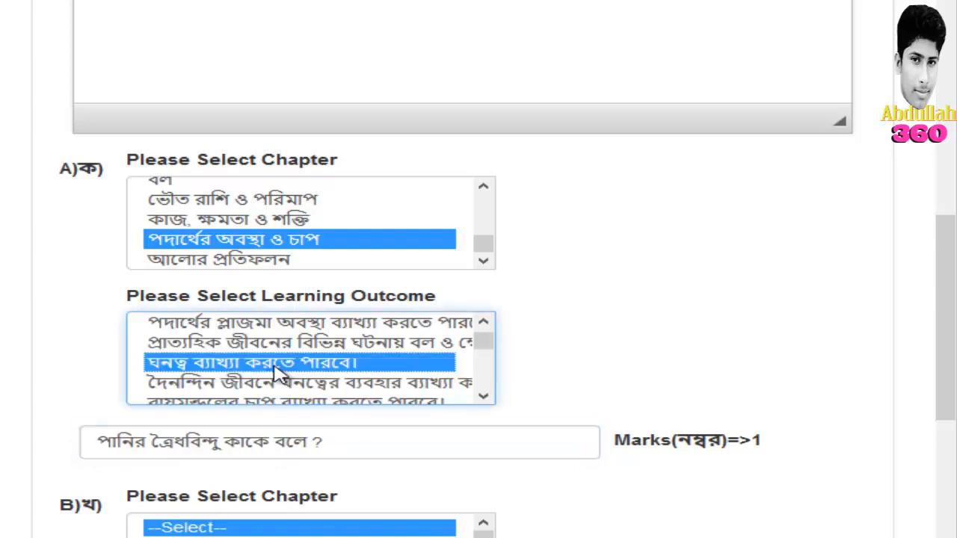
{"action": "left_click", "coordinate": [596, 374]}
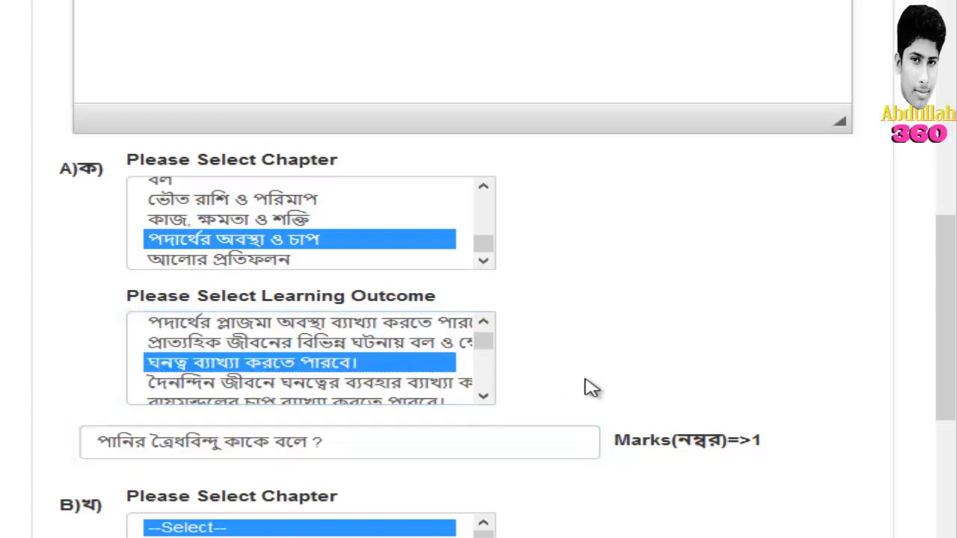
Place the cursor in the 2-mark text field of question B (খ).
{"action": "scroll", "coordinate": [502, 459], "scroll_direction": "down", "scroll_amount": 1}
{"action": "scroll", "coordinate": [502, 458], "scroll_direction": "down", "scroll_amount": 5}
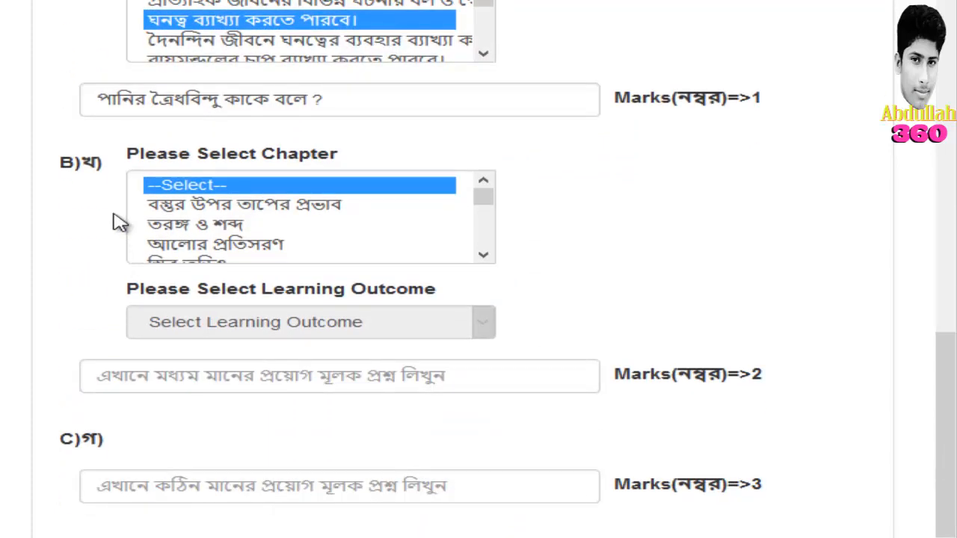
{"action": "left_click", "coordinate": [149, 385]}
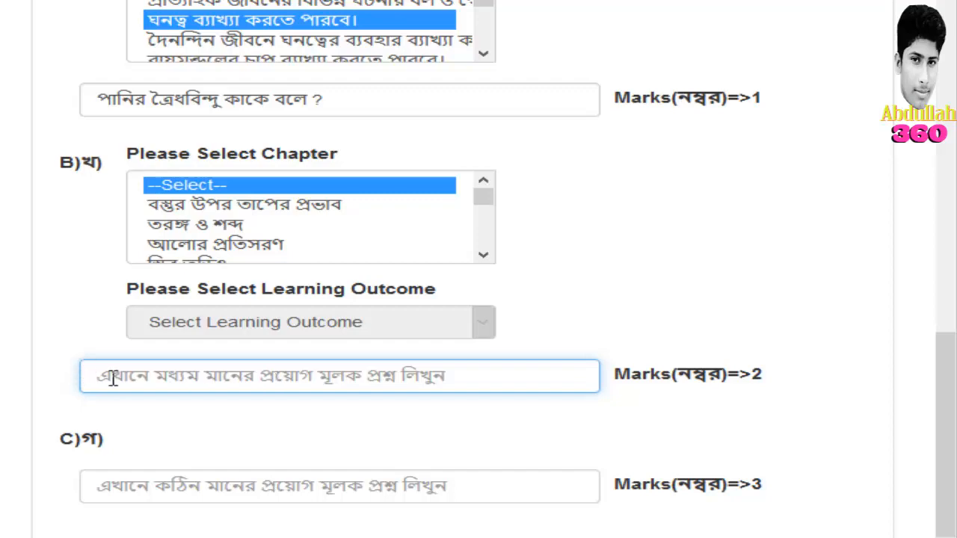
{"action": "left_click", "coordinate": [238, 383]}
{"action": "left_click", "coordinate": [252, 384]}
Switch to the WordPad document and copy the text of question খ, "স্থিরাঙ্ক বলতে কি বুঝ?", without its letter.
{"action": "left_click", "coordinate": [631, 526]}
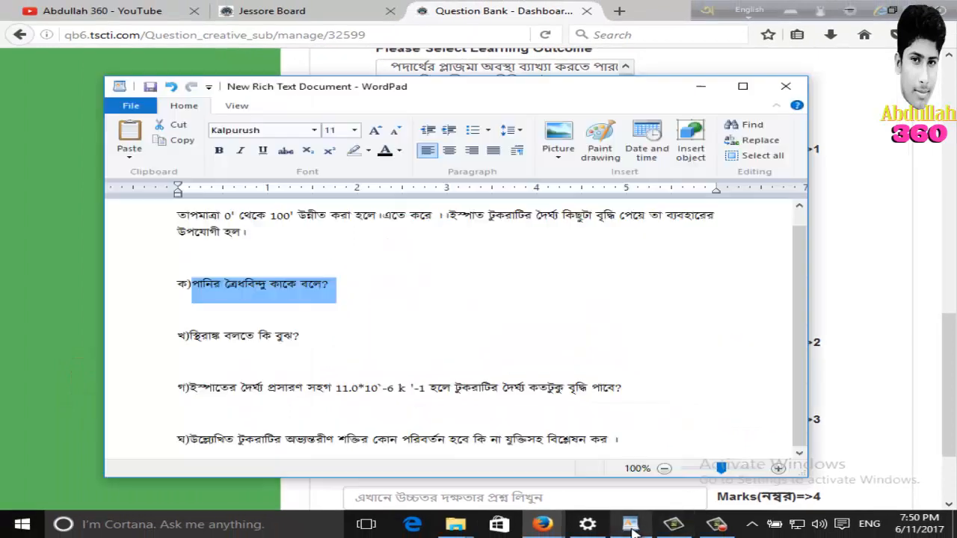
{"action": "left_click", "coordinate": [274, 336]}
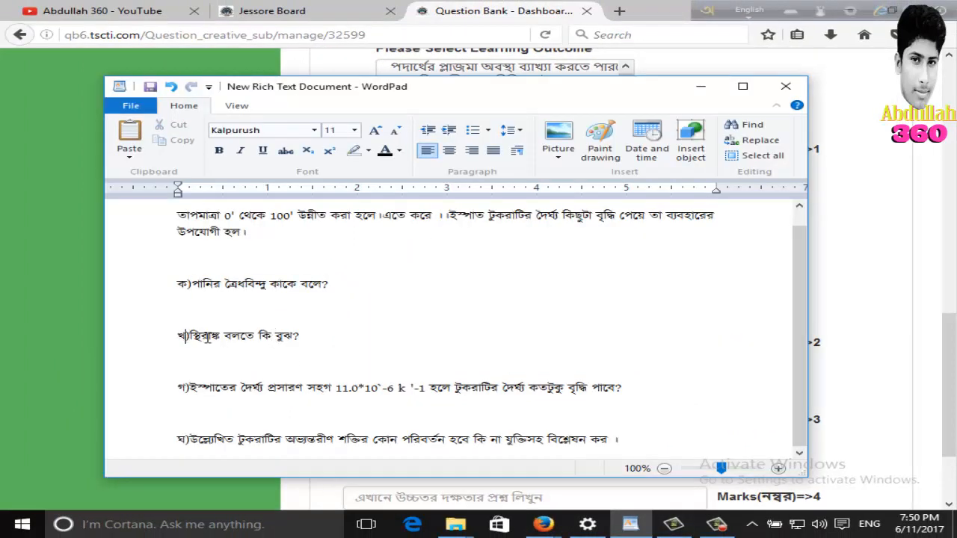
{"action": "left_click_drag", "start_coordinate": [184, 336], "coordinate": [312, 351]}
{"action": "key", "text": "ctrl+c"}
{"action": "left_click", "coordinate": [231, 336]}
{"action": "left_click", "coordinate": [191, 336]}
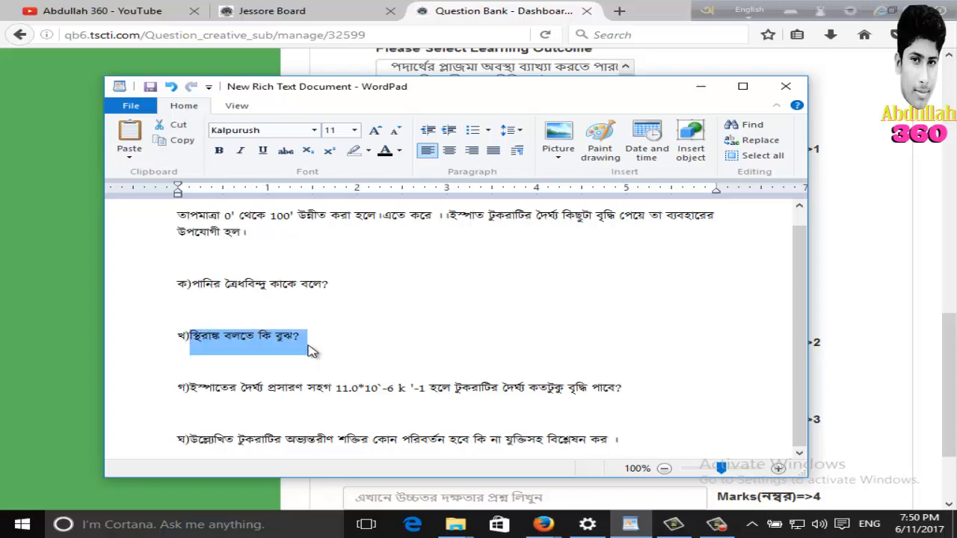
Return to the form in Firefox, paste "স্থিরাঙ্ক বলতে কি বুঝ?" as question B (খ), and set its chapter to পদার্থের অবস্থা ও চাপ.
{"action": "mouse_move", "coordinate": [543, 522]}
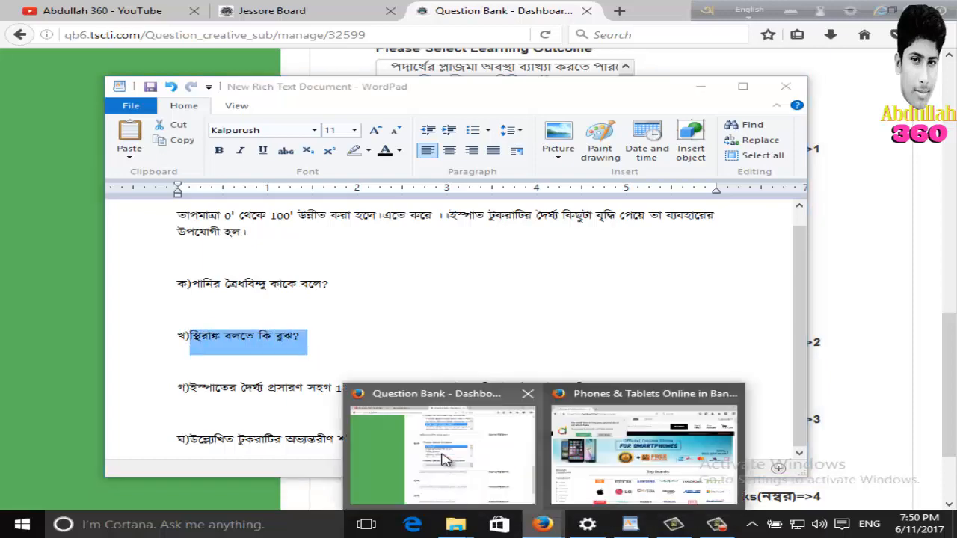
{"action": "left_click", "coordinate": [488, 452]}
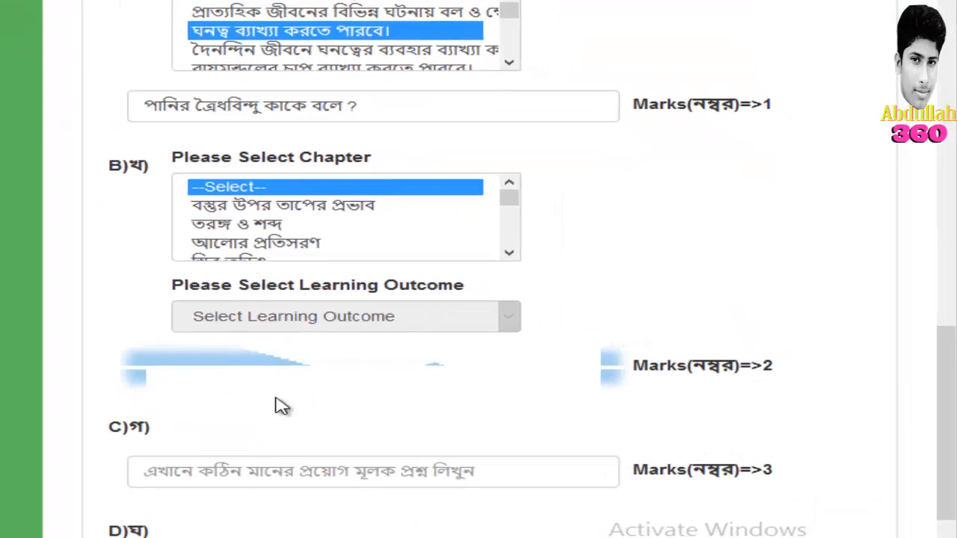
{"action": "left_click", "coordinate": [179, 380]}
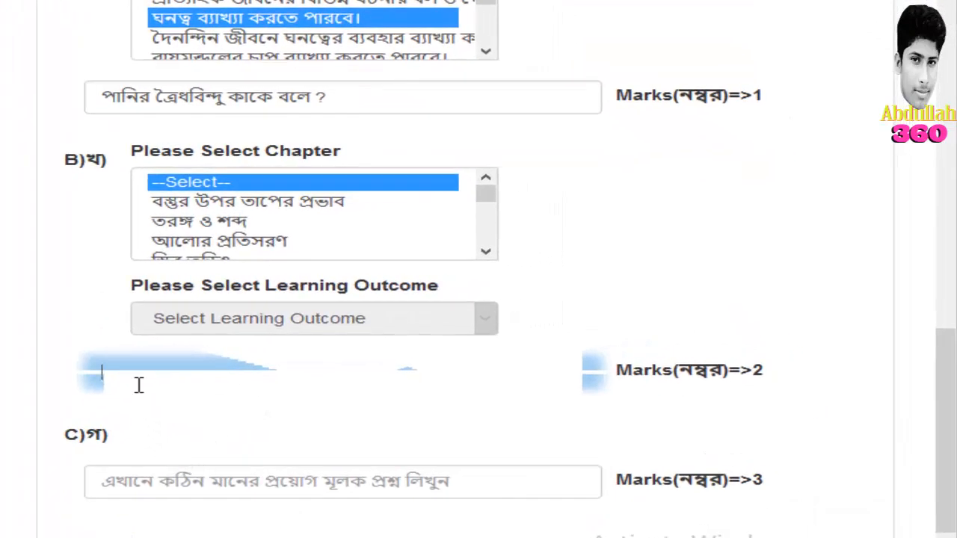
{"action": "left_click", "coordinate": [138, 385]}
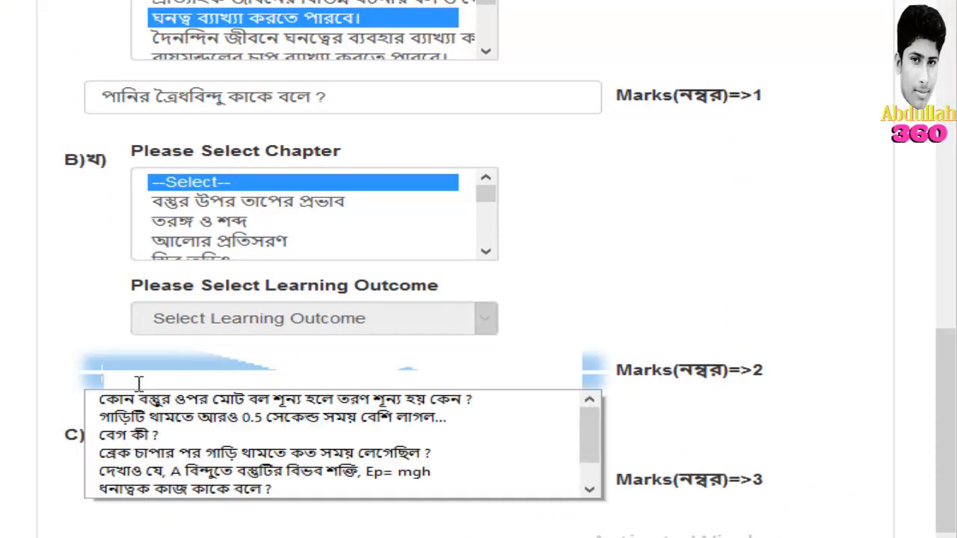
{"action": "key", "text": "ctrl+v"}
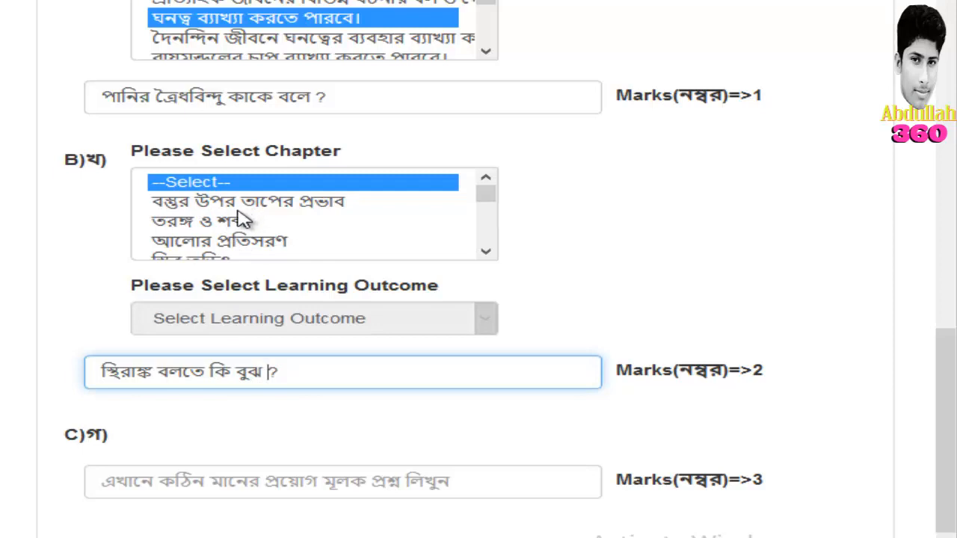
{"action": "scroll", "coordinate": [243, 222], "scroll_direction": "down", "scroll_amount": 3}
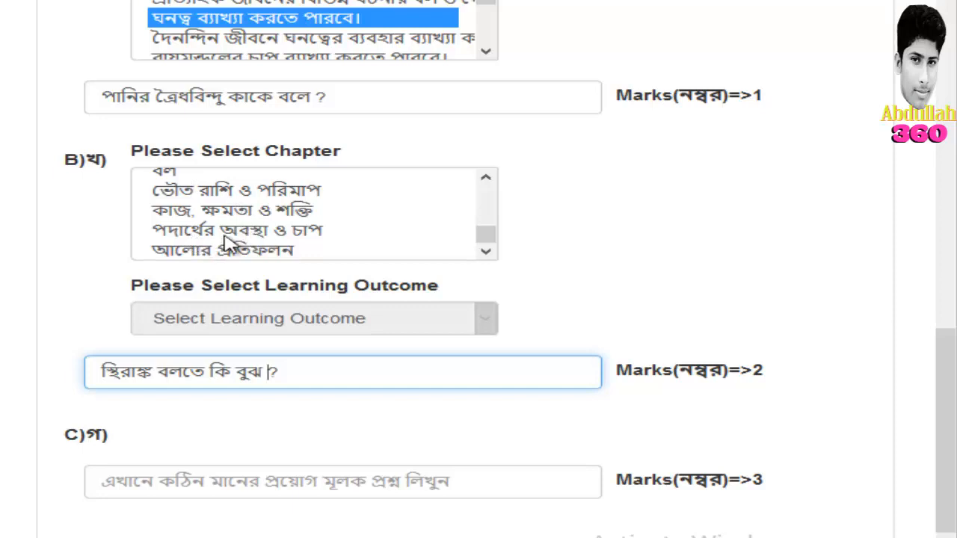
{"action": "left_click", "coordinate": [283, 238]}
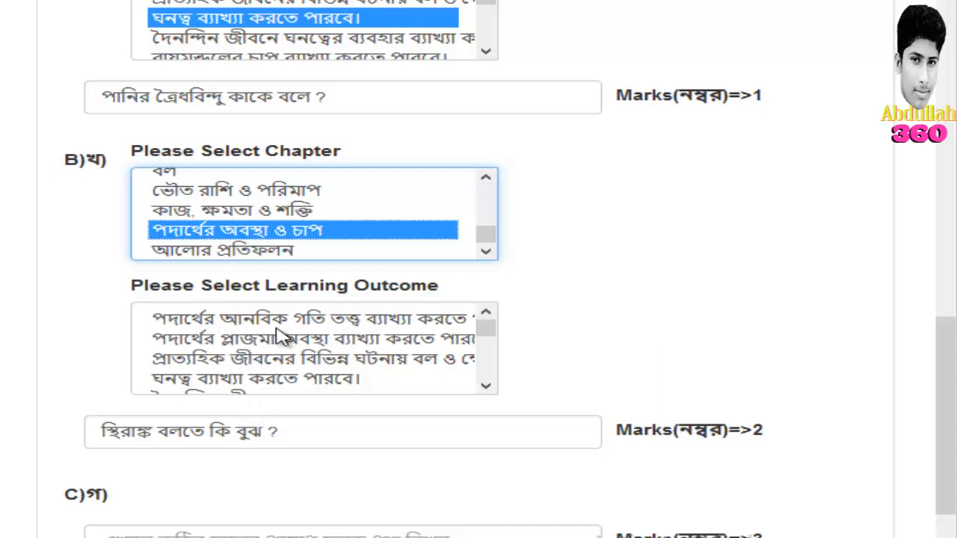
Choose the learning outcome beginning "আবহাওয়ার ওপর বায়ুমন্ডলীয় চাপের" for question B (খ).
{"action": "scroll", "coordinate": [292, 371], "scroll_direction": "down", "scroll_amount": 2}
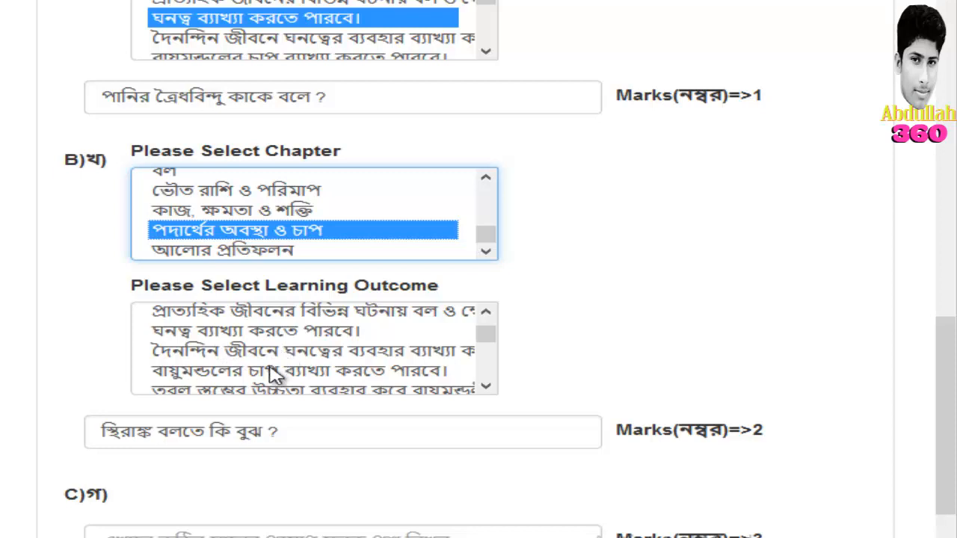
{"action": "scroll", "coordinate": [281, 380], "scroll_direction": "down", "scroll_amount": 2}
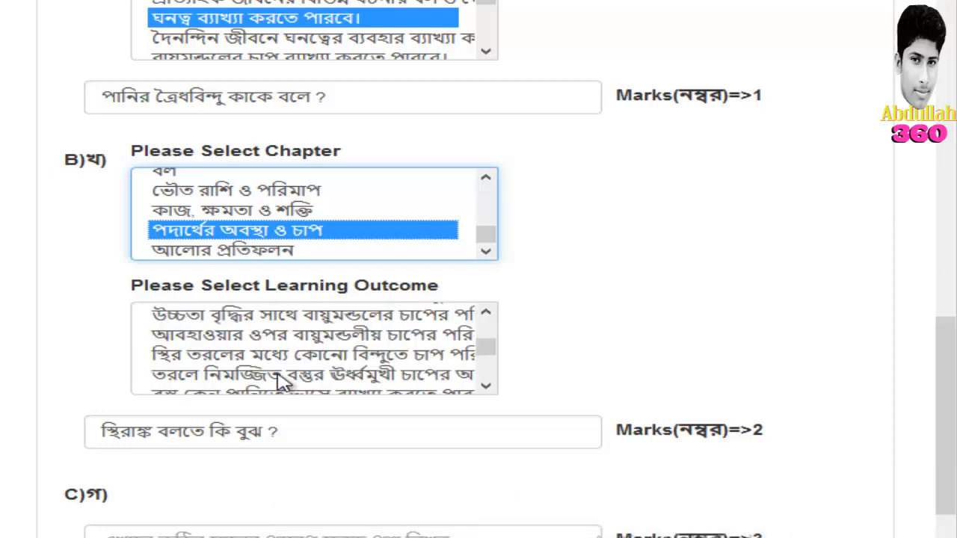
{"action": "scroll", "coordinate": [270, 372], "scroll_direction": "down", "scroll_amount": 3}
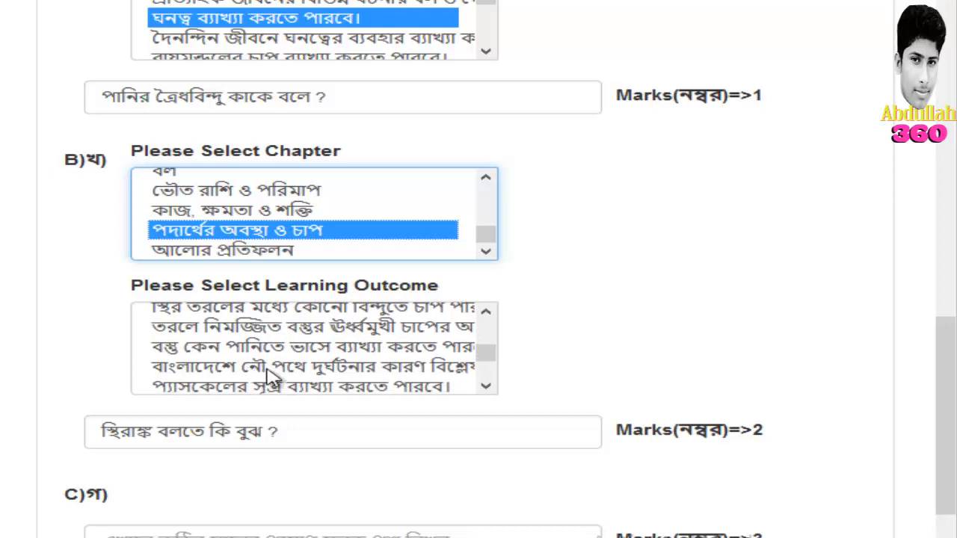
{"action": "scroll", "coordinate": [296, 377], "scroll_direction": "up", "scroll_amount": 2}
{"action": "scroll", "coordinate": [292, 377], "scroll_direction": "up", "scroll_amount": 1}
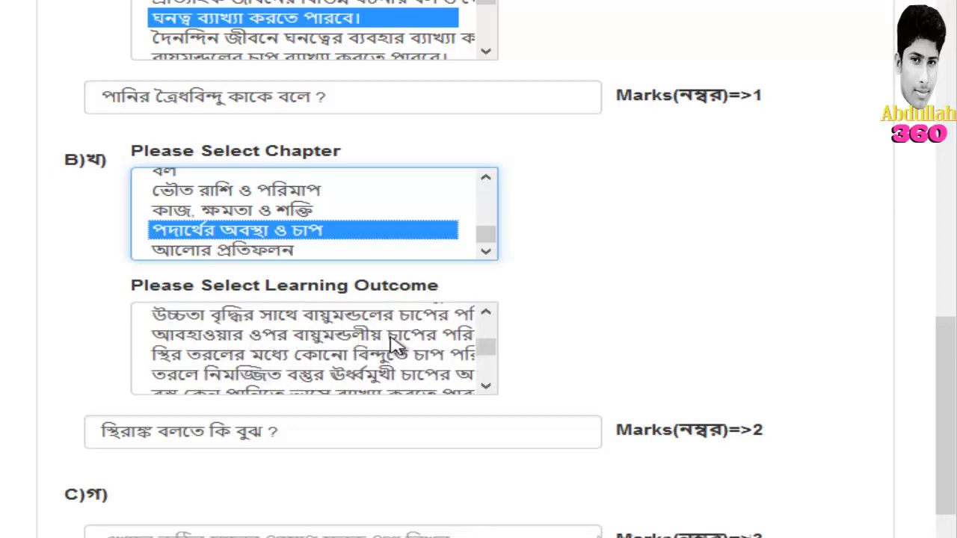
{"action": "left_click", "coordinate": [306, 341]}
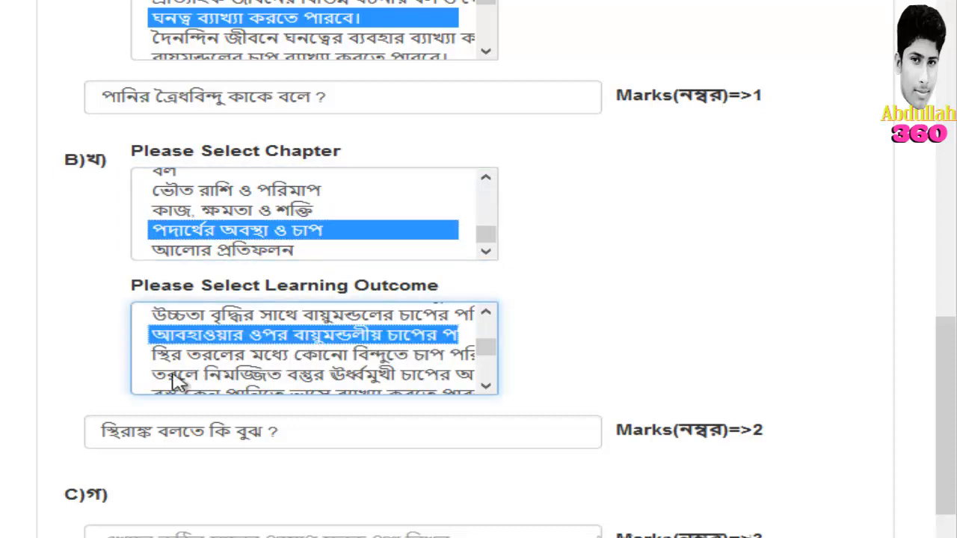
Place the cursor in question C's (গ) 3-mark text field, then switch to WordPad and copy question গ's text without its letter.
{"action": "scroll", "coordinate": [214, 417], "scroll_direction": "down", "scroll_amount": 3}
{"action": "left_click", "coordinate": [209, 427]}
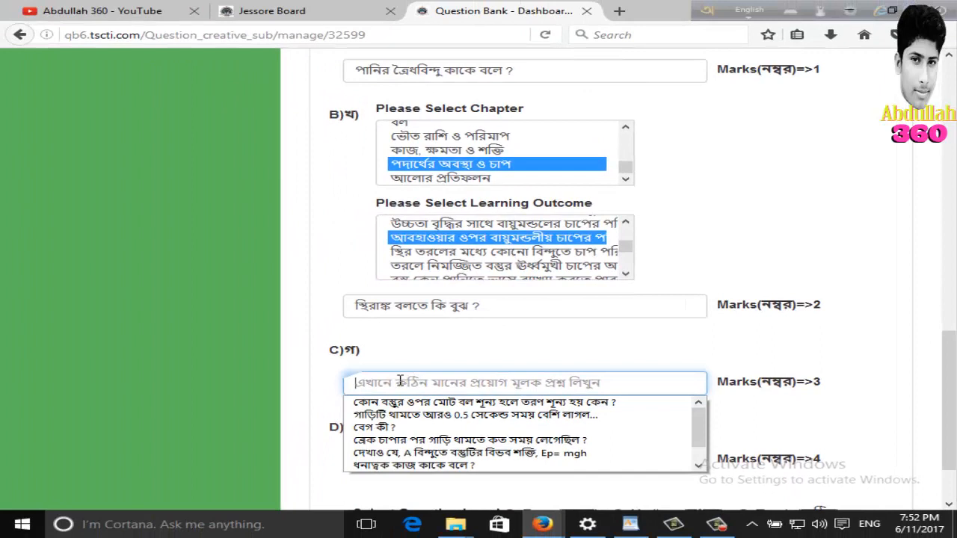
{"action": "left_click", "coordinate": [405, 381]}
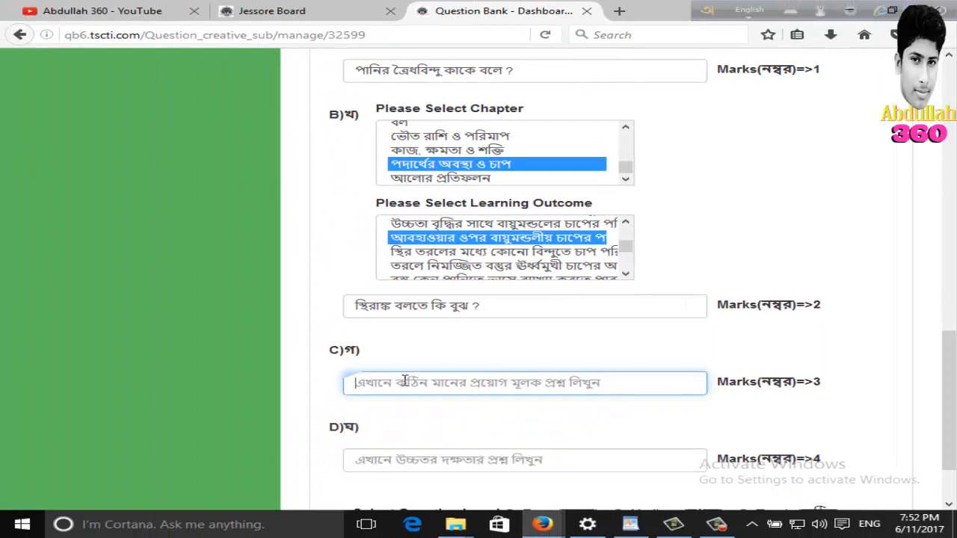
{"action": "left_click", "coordinate": [630, 524]}
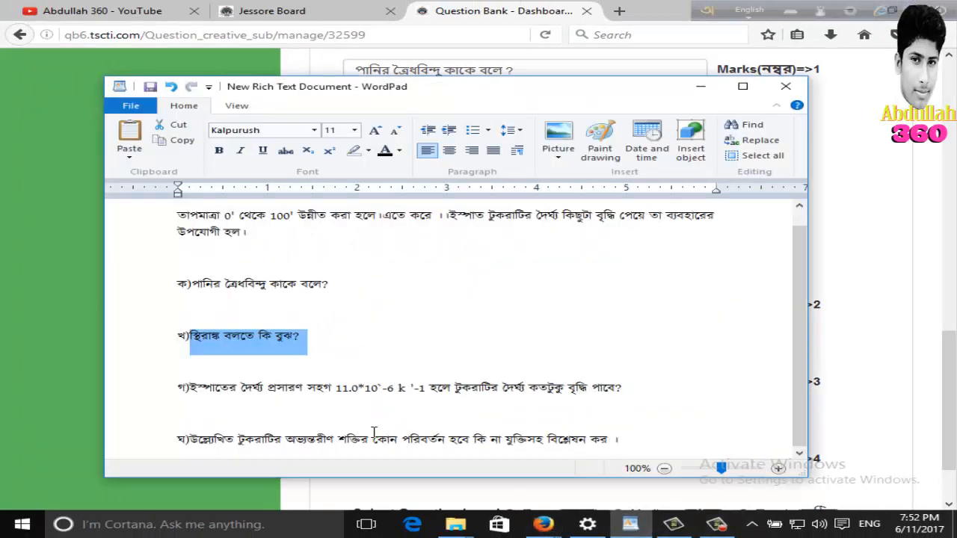
{"action": "left_click", "coordinate": [247, 405]}
{"action": "left_click_drag", "start_coordinate": [190, 389], "coordinate": [632, 397]}
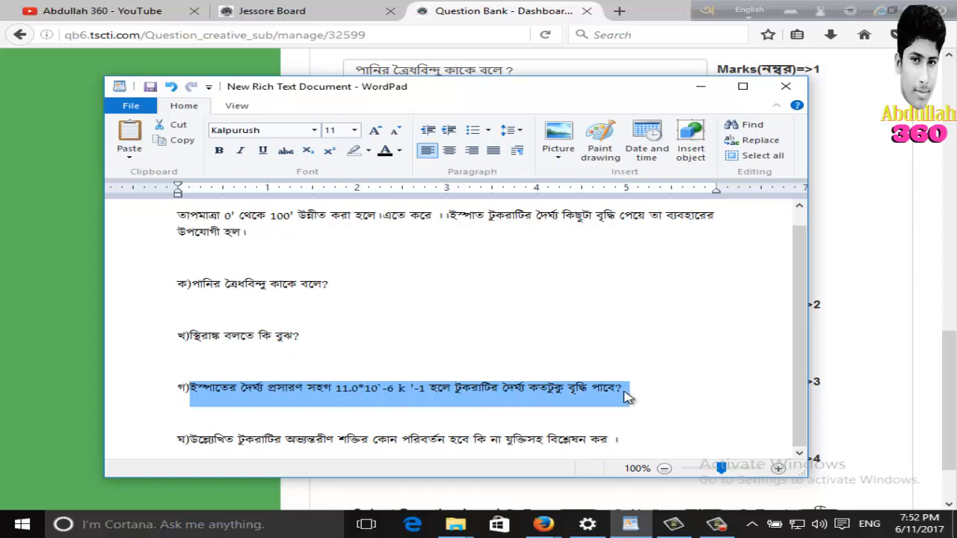
Return to the form in Firefox and paste "ইস্পাতের দৈর্ঘ্য প্রসারণ সহগ 11.0*10`-6 k '-1 হলে টুকরাটির দৈর্ঘ্য কতটুকু বৃদ্ধি পাবে?" as question C (গ).
{"action": "left_click", "coordinate": [534, 525]}
{"action": "left_click", "coordinate": [441, 462]}
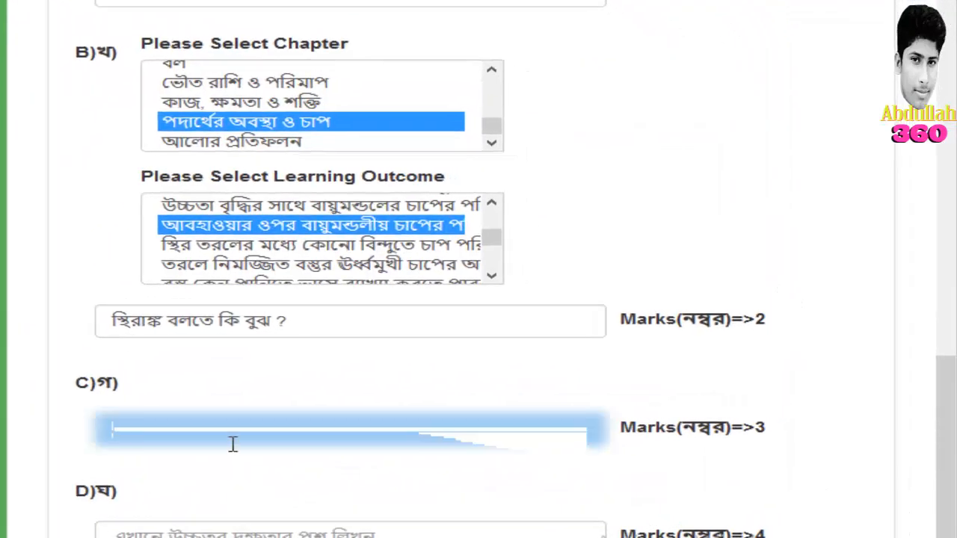
{"action": "left_click", "coordinate": [229, 436]}
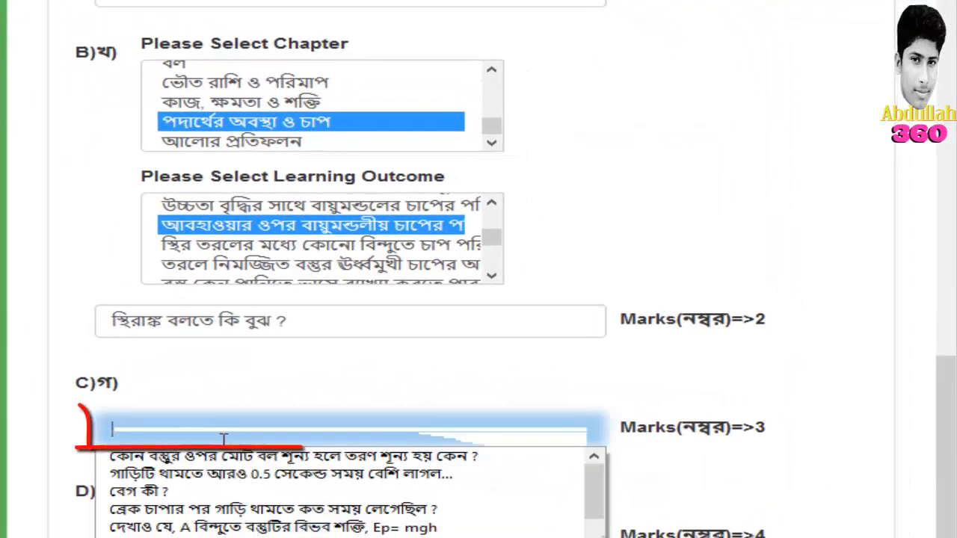
{"action": "key", "text": "ctrl+v"}
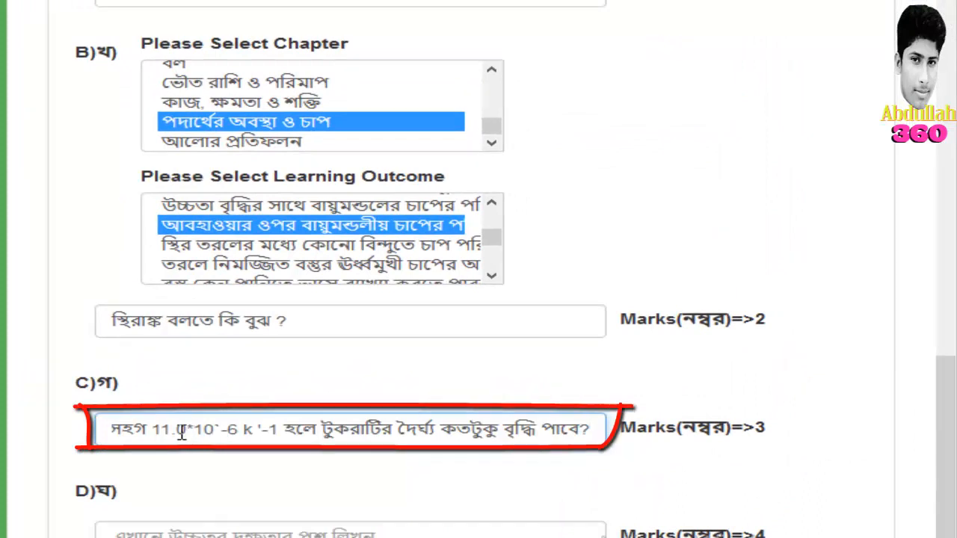
Edit the expansion coefficient in question C (গ) to read "10.0*10^-6 k^-1" and put a space before the closing question mark.
{"action": "key", "text": "Left"}
{"action": "key", "text": "Left"}
{"action": "key", "text": "Left"}
{"action": "key", "text": "Left"}
{"action": "key", "text": "Left"}
{"action": "key", "text": "Left"}
{"action": "key", "text": "Left"}
{"action": "key", "text": "Left"}
{"action": "key", "text": "Left"}
{"action": "key", "text": "Left"}
{"action": "key", "text": "Left"}
{"action": "key", "text": "Left"}
{"action": "key", "text": "Left"}
{"action": "key", "text": "Left"}
{"action": "key", "text": "Left"}
{"action": "key", "text": "Left"}
{"action": "key", "text": "Left"}
{"action": "key", "text": "Left"}
{"action": "key", "text": "Left"}
{"action": "key", "text": "Left"}
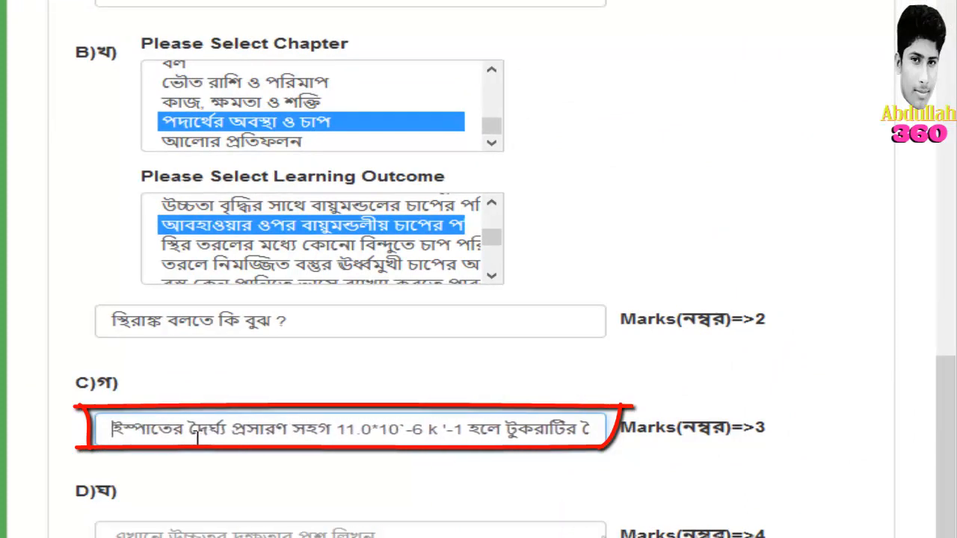
{"action": "left_click", "coordinate": [225, 438]}
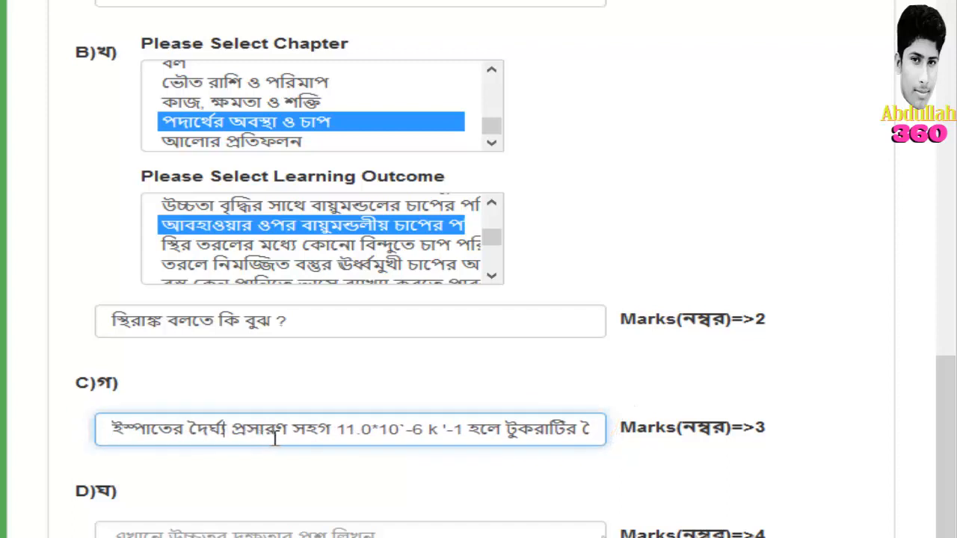
{"action": "key", "text": "Right"}
{"action": "key", "text": "Right"}
{"action": "key", "text": "Right"}
{"action": "key", "text": "Right"}
{"action": "key", "text": "Right"}
{"action": "key", "text": "Right"}
{"action": "key", "text": "Right"}
{"action": "key", "text": "Right"}
{"action": "key", "text": "Right"}
{"action": "key", "text": "Right"}
{"action": "key", "text": "Right"}
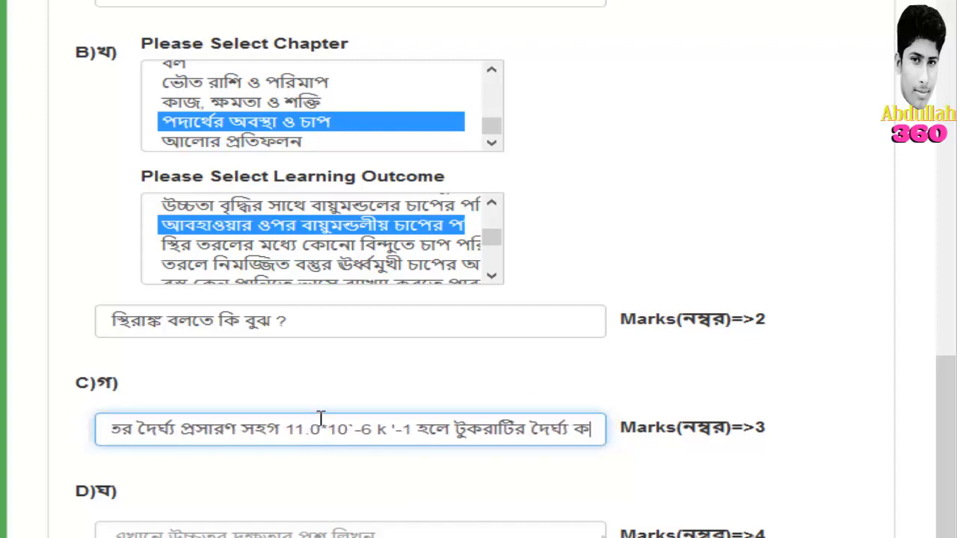
{"action": "key", "text": "Left"}
{"action": "key", "text": "Left"}
{"action": "key", "text": "Left"}
{"action": "key", "text": "Left"}
{"action": "key", "text": "Left"}
{"action": "key", "text": "Left"}
{"action": "key", "text": "Left"}
{"action": "key", "text": "Left"}
{"action": "key", "text": "Left"}
{"action": "key", "text": "Left"}
{"action": "key", "text": "Left"}
{"action": "key", "text": "Left"}
{"action": "key", "text": "Left"}
{"action": "key", "text": "Left"}
{"action": "key", "text": "Left"}
{"action": "key", "text": "Left"}
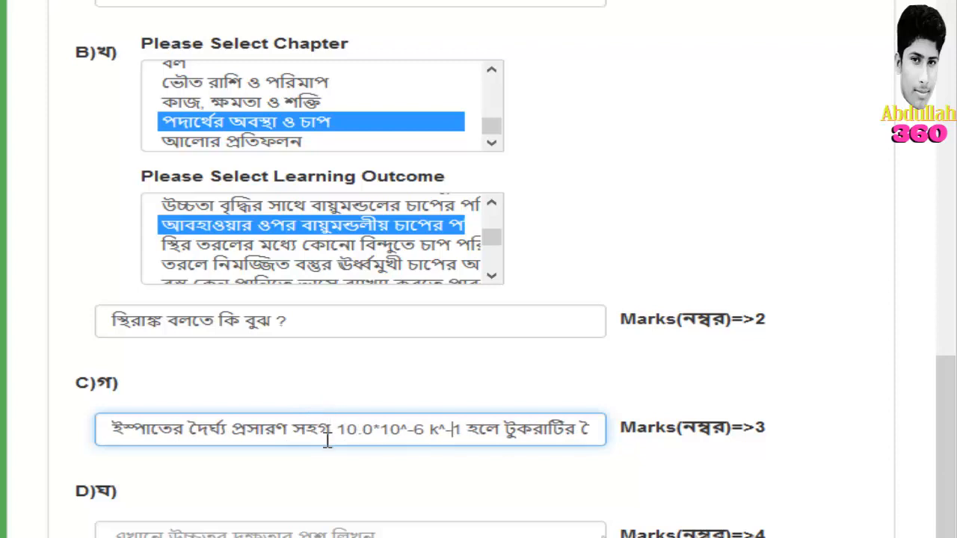
{"action": "scroll", "coordinate": [243, 400], "scroll_direction": "down", "scroll_amount": 1}
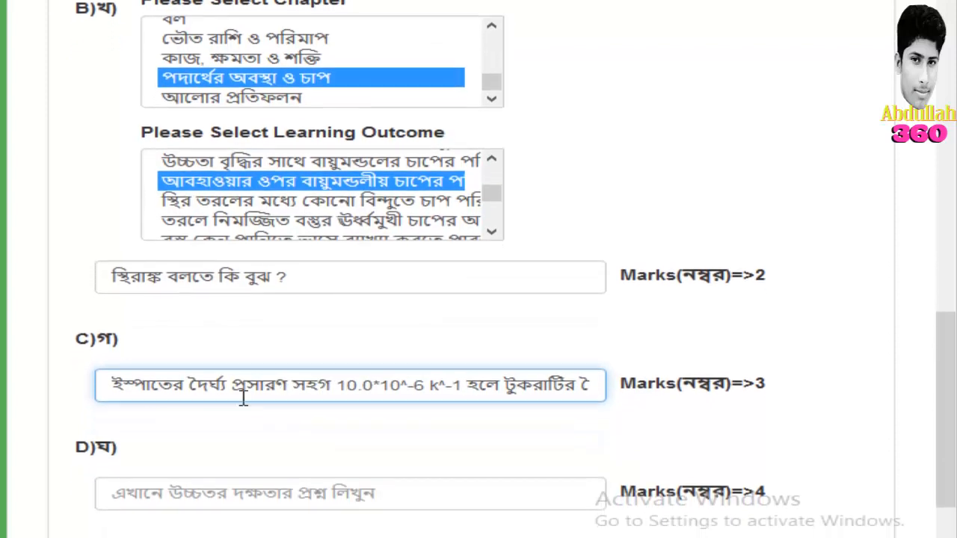
{"action": "left_click_drag", "start_coordinate": [109, 367], "coordinate": [587, 363]}
{"action": "left_click", "coordinate": [517, 371]}
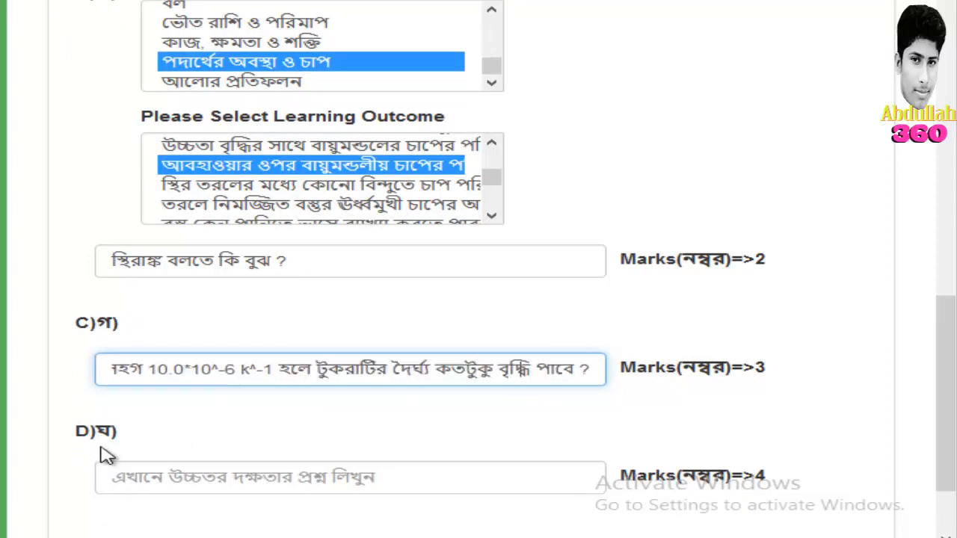
Place the cursor in question D's (ঘ) 4-mark text field, then switch to WordPad and copy question ঘ's text including its bracket.
{"action": "left_click", "coordinate": [162, 475]}
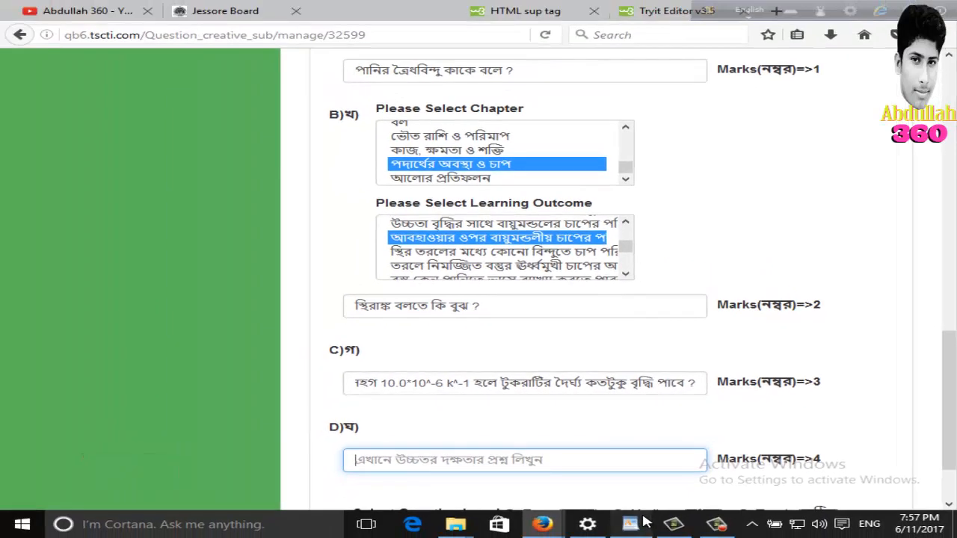
{"action": "left_click", "coordinate": [641, 522]}
{"action": "left_click", "coordinate": [311, 417]}
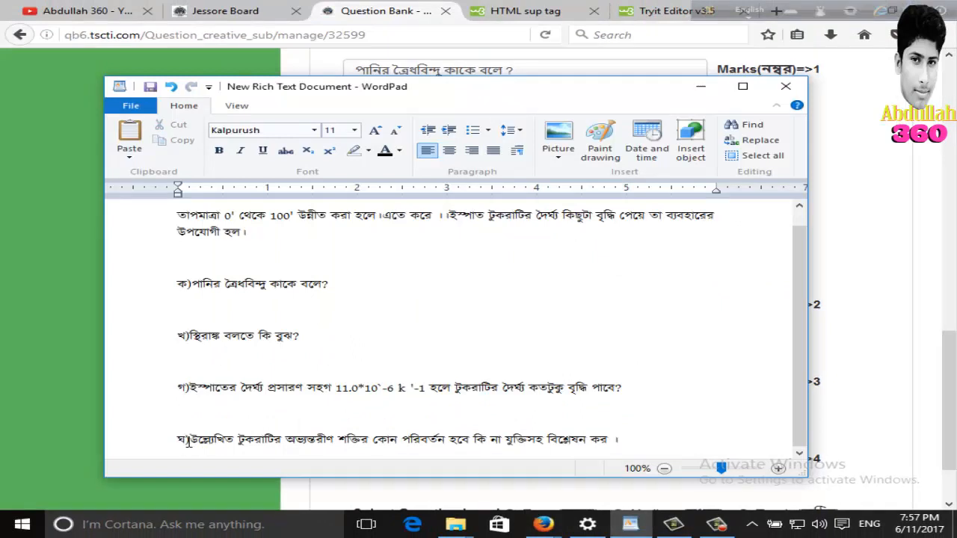
{"action": "left_click_drag", "start_coordinate": [185, 440], "coordinate": [622, 439]}
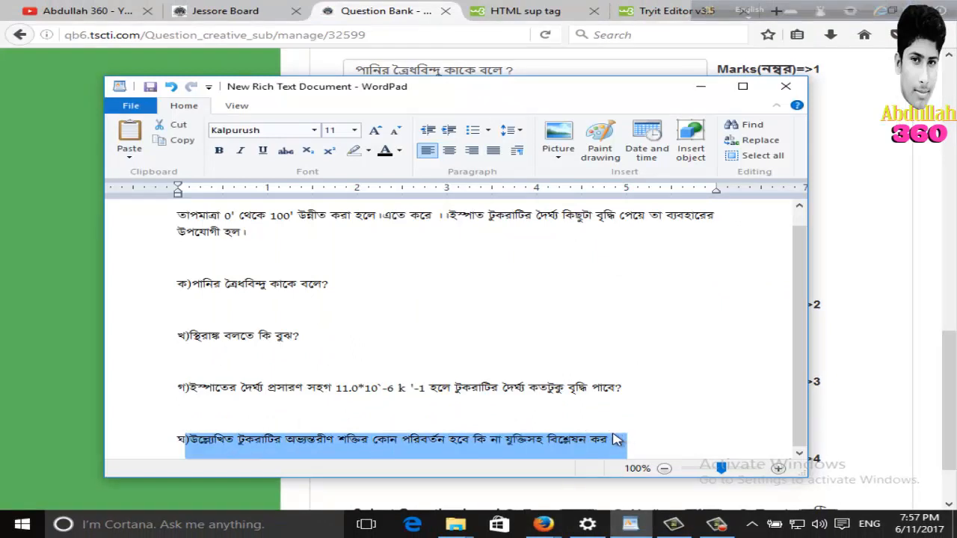
Back in Firefox, paste "উল্ল্যেখিত টুকরাটির অভ্যন্তরীণ শক্তির কোন পরিবর্তন হবে কি না যুক্তিসহ বিশ্লেষন কর ।" as question D (ঘ) and delete its leading bracket.
{"action": "mouse_move", "coordinate": [542, 523]}
{"action": "left_click", "coordinate": [433, 457]}
{"action": "left_click", "coordinate": [431, 462]}
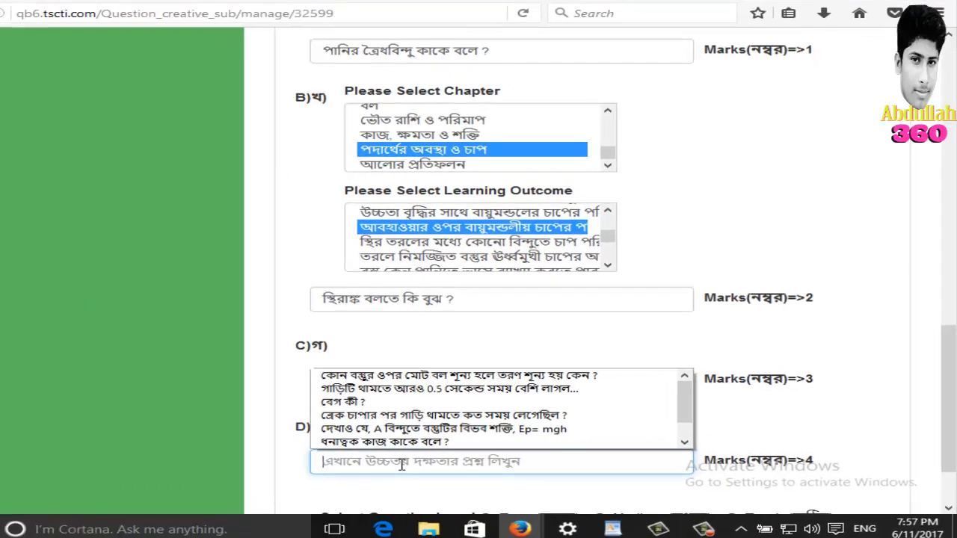
{"action": "key", "text": "ctrl+v"}
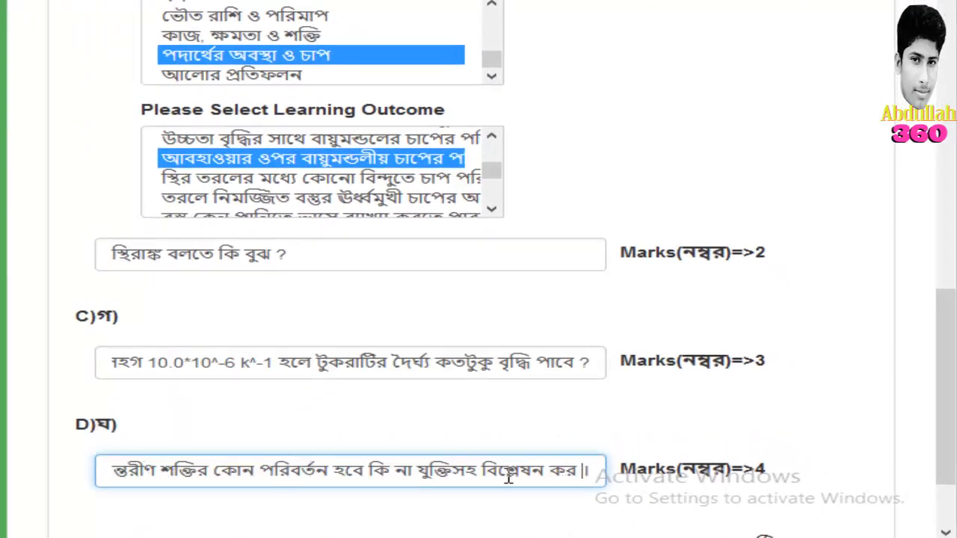
{"action": "key", "text": "Home"}
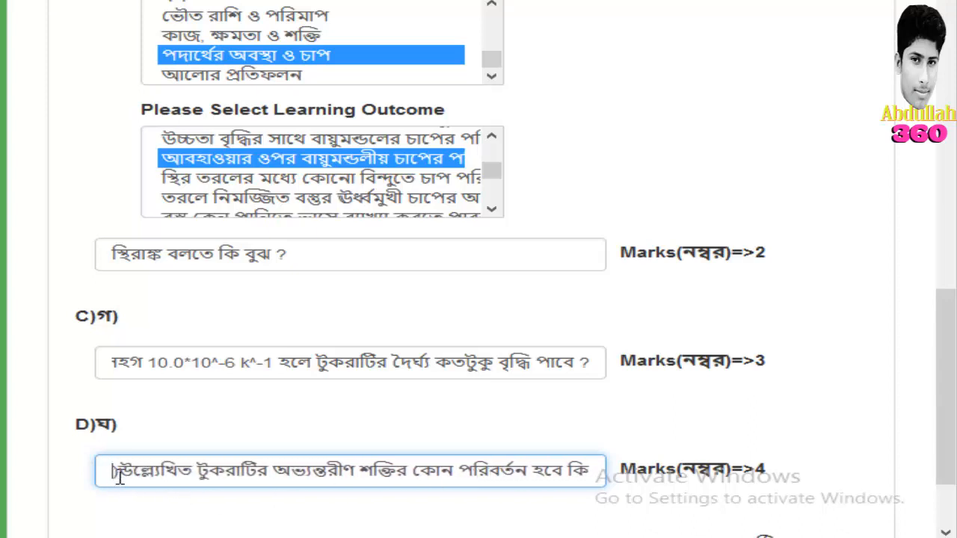
{"action": "key", "text": "BackSpace"}
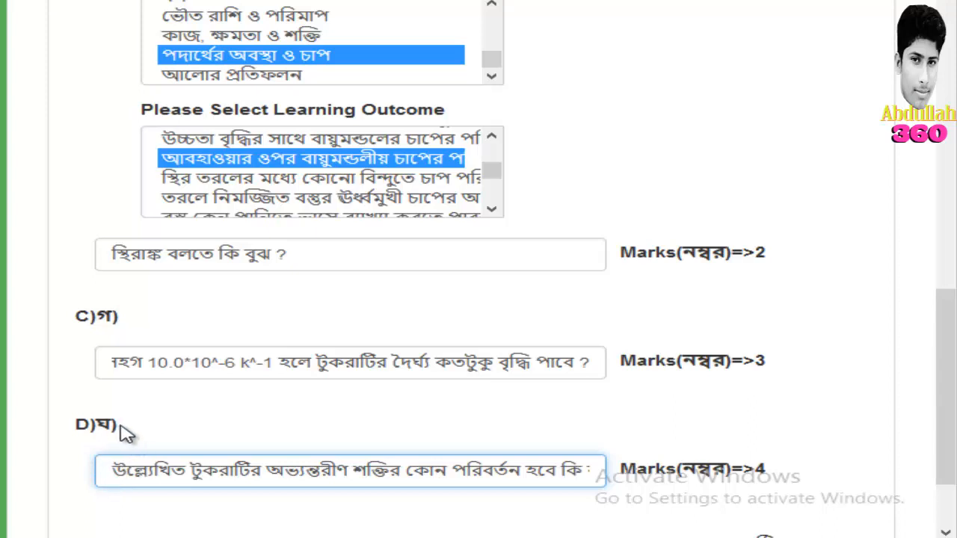
Review question D's full text and the chapter, learning outcome and question entries of parts A to D on the form.
{"action": "left_click_drag", "start_coordinate": [121, 427], "coordinate": [79, 426]}
{"action": "left_click", "coordinate": [96, 431]}
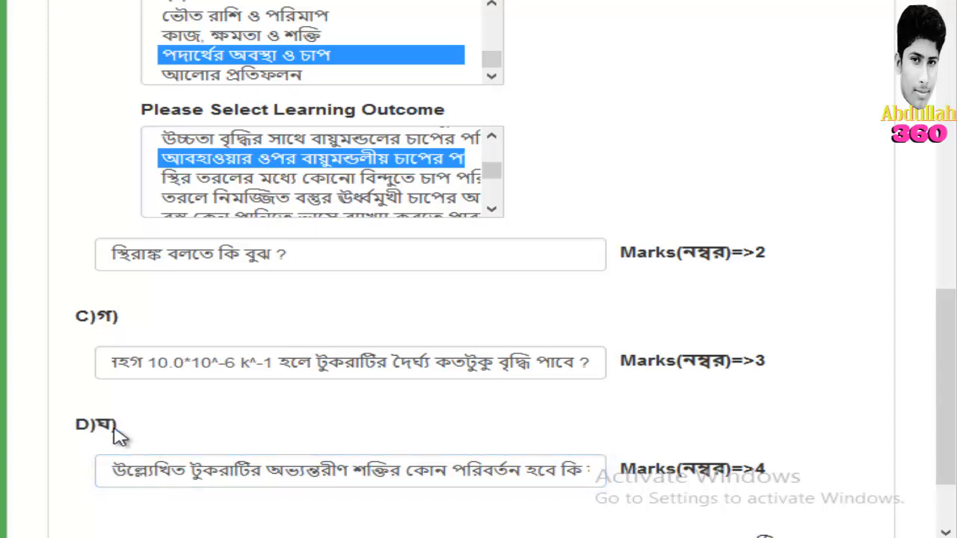
{"action": "left_click", "coordinate": [114, 473]}
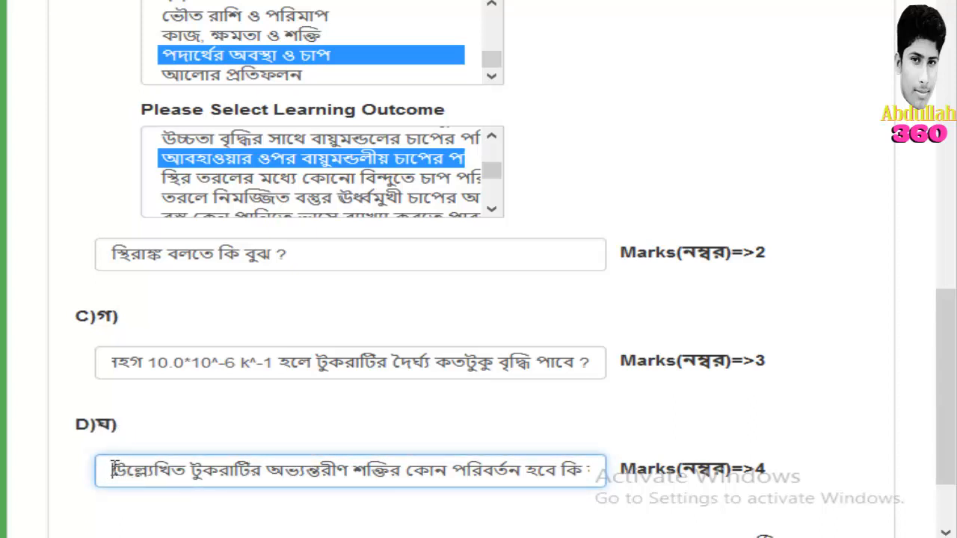
{"action": "left_click_drag", "start_coordinate": [114, 472], "coordinate": [695, 461]}
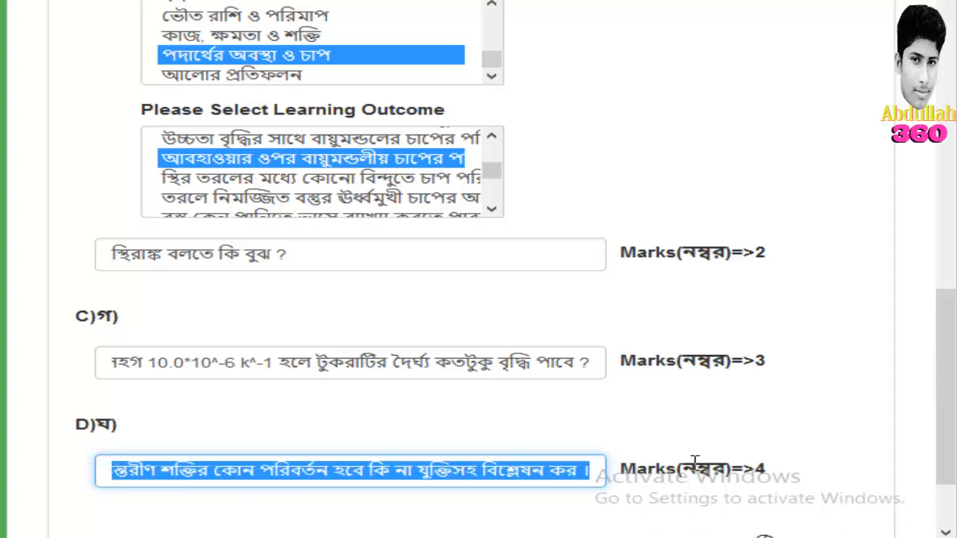
{"action": "left_click", "coordinate": [474, 477]}
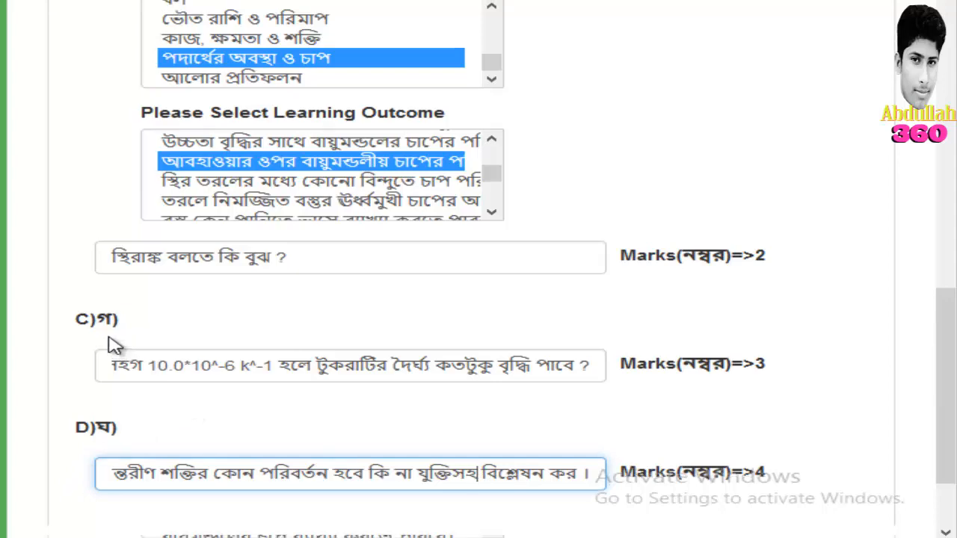
{"action": "scroll", "coordinate": [111, 338], "scroll_direction": "up", "scroll_amount": 8}
{"action": "scroll", "coordinate": [98, 294], "scroll_direction": "up", "scroll_amount": 1}
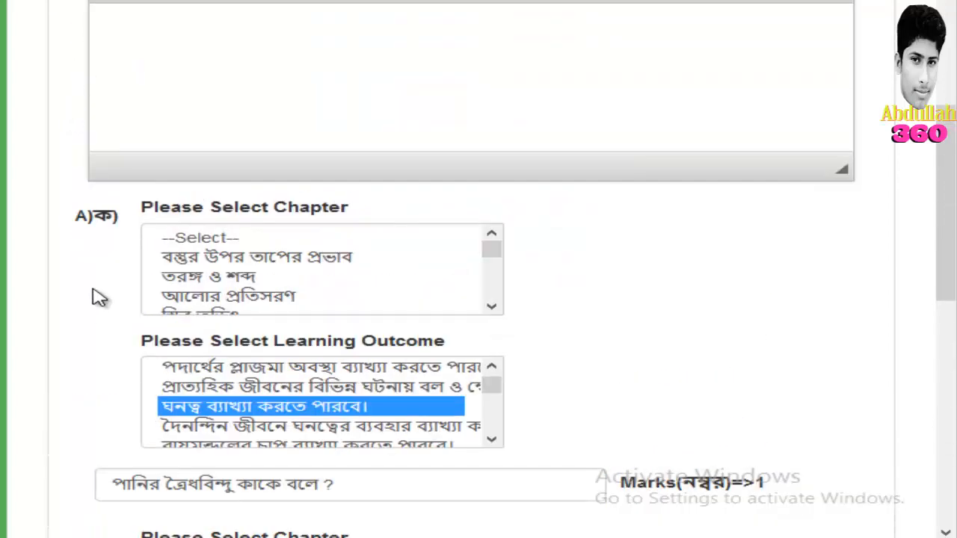
{"action": "scroll", "coordinate": [98, 248], "scroll_direction": "down", "scroll_amount": 6}
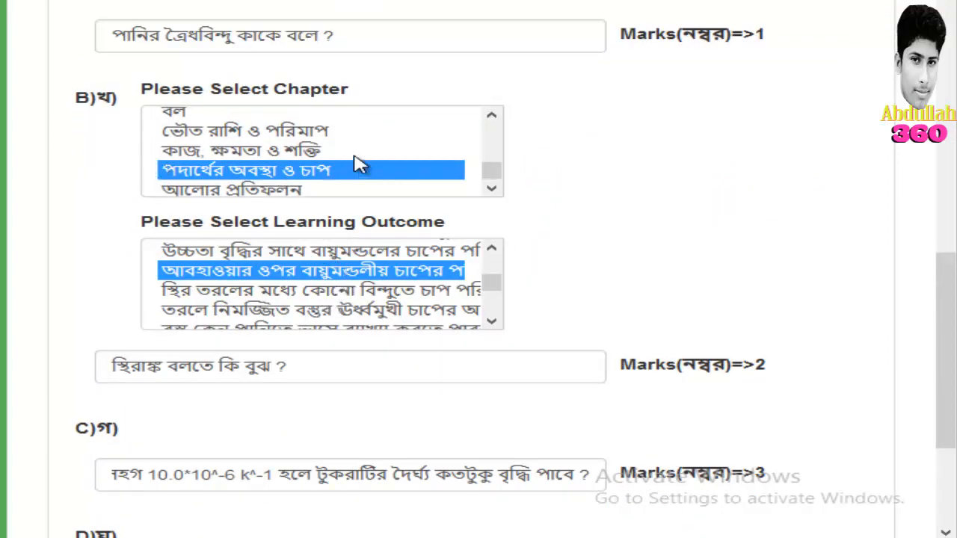
{"action": "scroll", "coordinate": [359, 164], "scroll_direction": "up", "scroll_amount": 3}
{"action": "scroll", "coordinate": [144, 455], "scroll_direction": "down", "scroll_amount": 3}
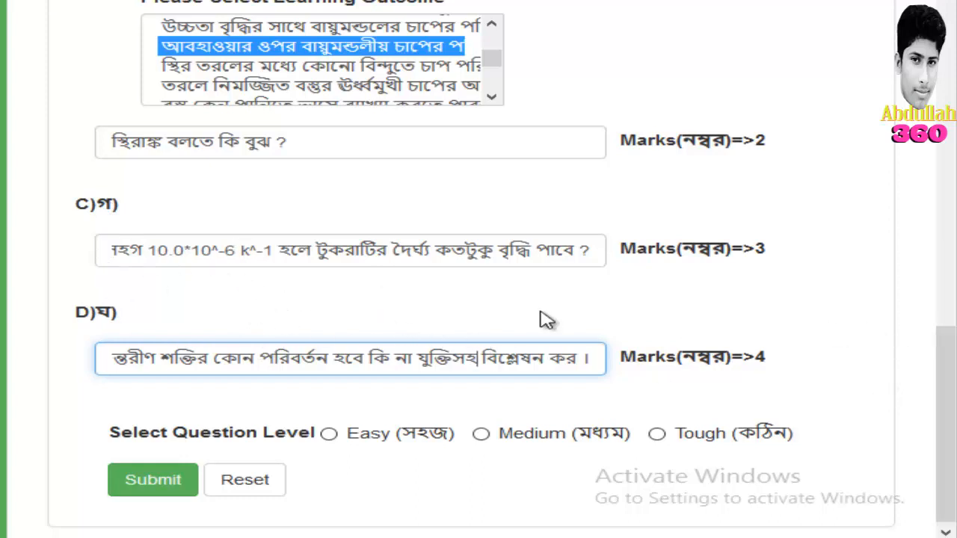
{"action": "scroll", "coordinate": [947, 374], "scroll_direction": "up", "scroll_amount": 6}
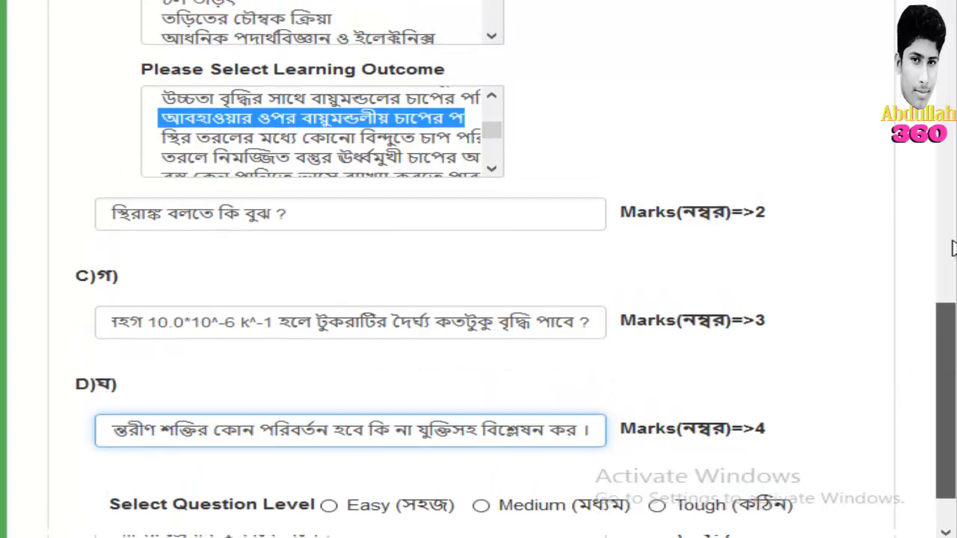
{"action": "left_click_drag", "start_coordinate": [946, 296], "coordinate": [914, 423]}
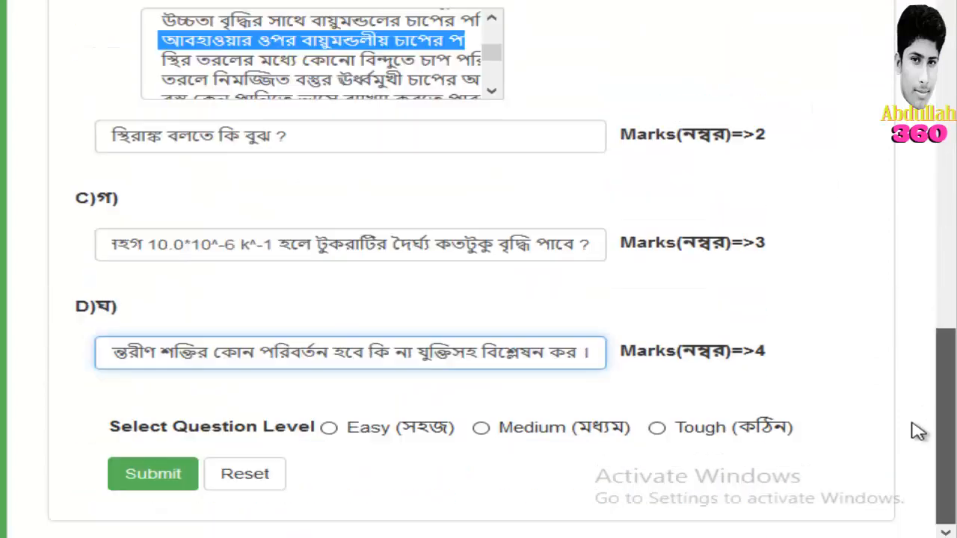
{"action": "scroll", "coordinate": [109, 292], "scroll_direction": "up", "scroll_amount": 8}
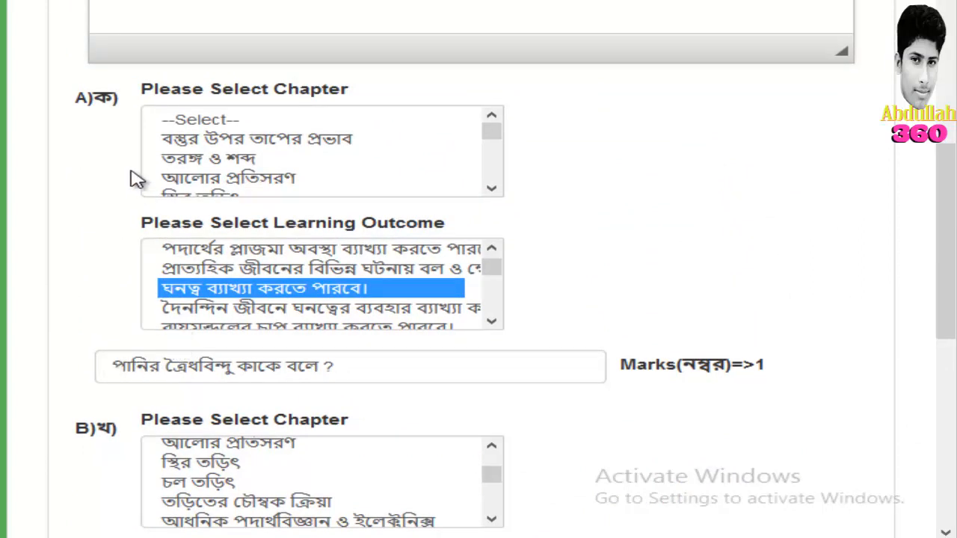
Review the entries of questions A to D, then the instruction for choosing question গ's chapter and learning outcome.
{"action": "scroll", "coordinate": [213, 329], "scroll_direction": "down", "scroll_amount": 5}
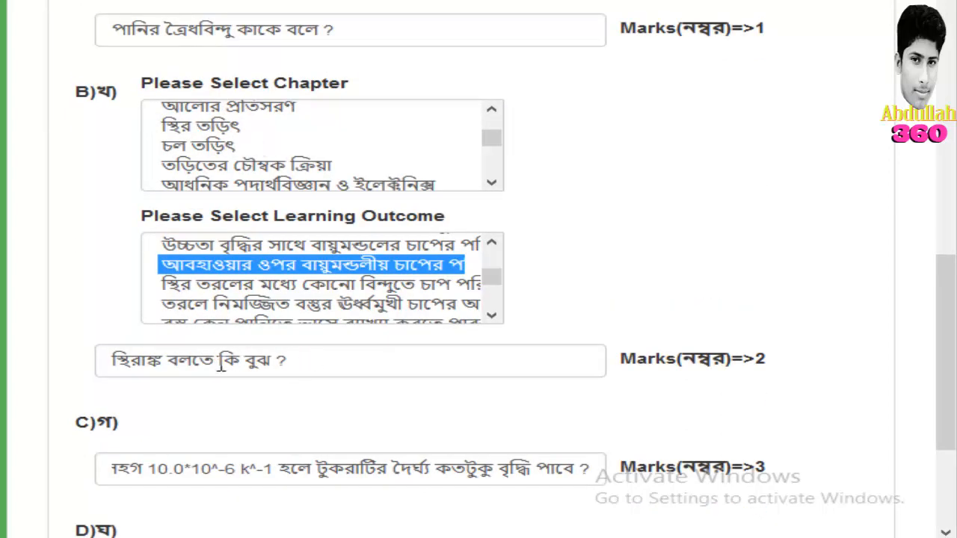
{"action": "scroll", "coordinate": [209, 348], "scroll_direction": "down", "scroll_amount": 3}
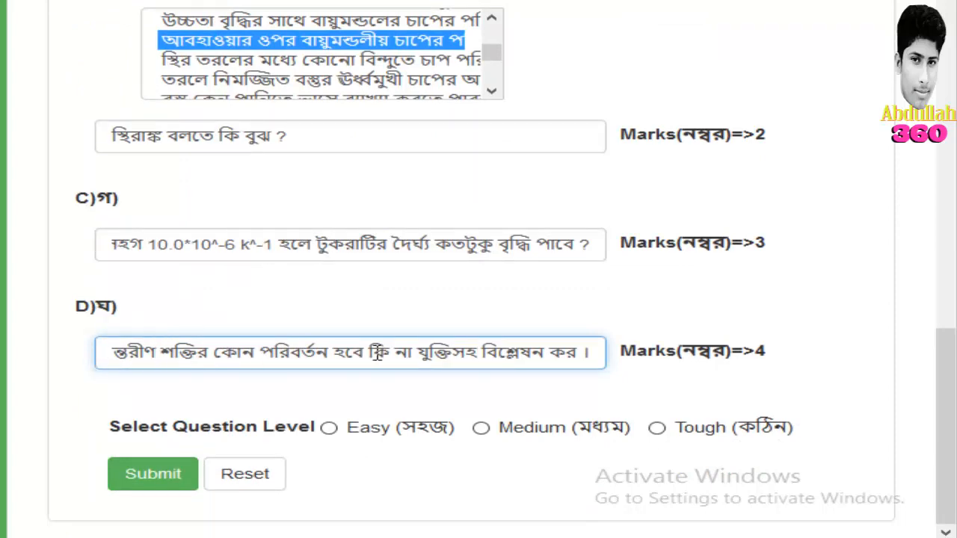
{"action": "scroll", "coordinate": [706, 314], "scroll_direction": "up", "scroll_amount": 10}
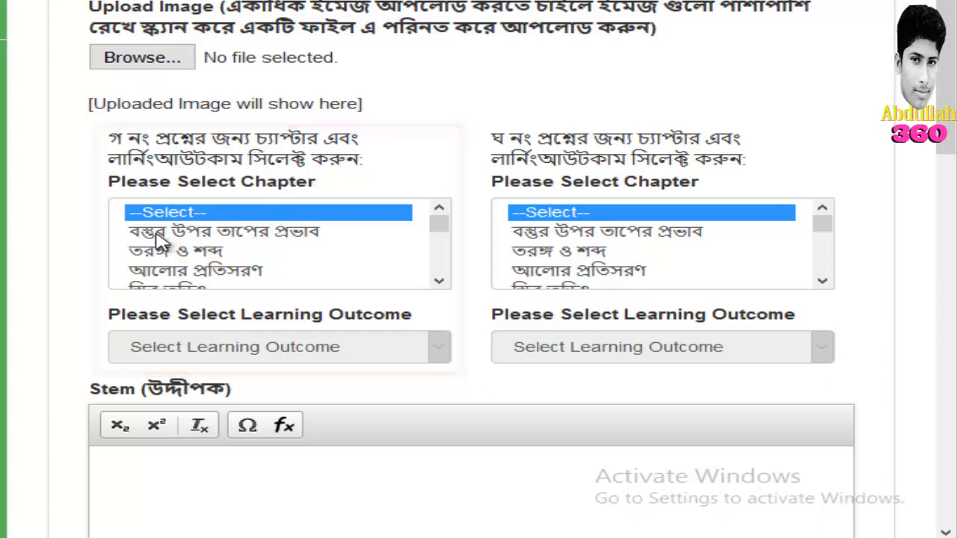
{"action": "left_click_drag", "start_coordinate": [361, 161], "coordinate": [155, 154]}
{"action": "left_click", "coordinate": [159, 139]}
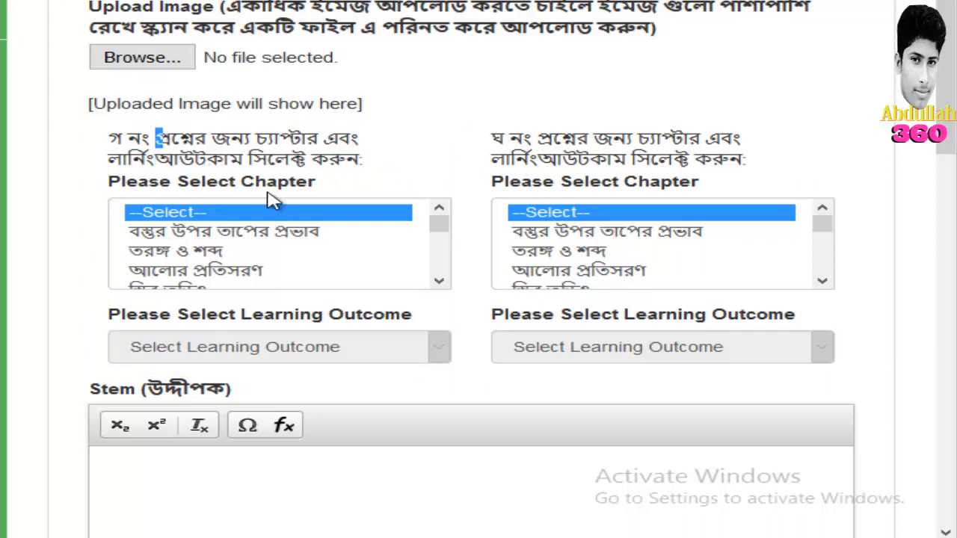
{"action": "double_click", "coordinate": [240, 159]}
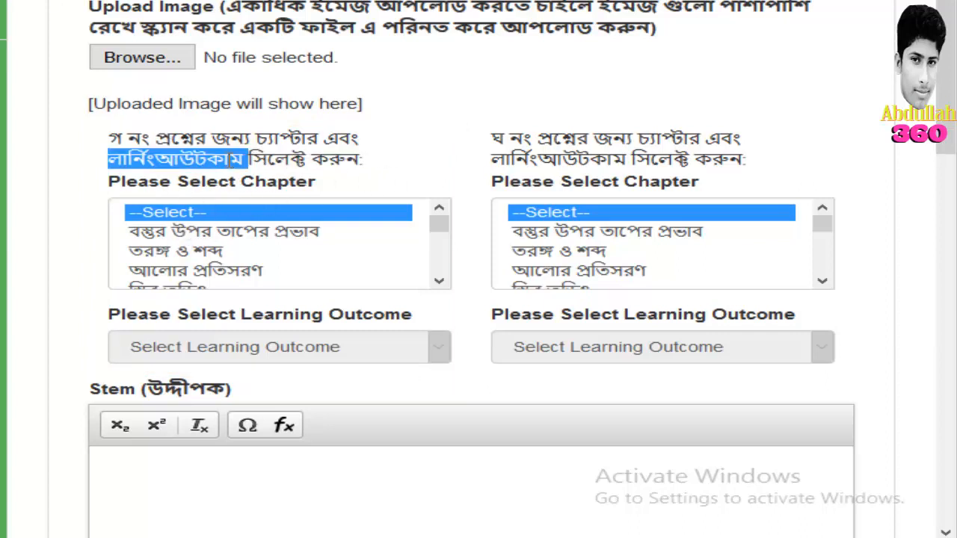
{"action": "left_click", "coordinate": [233, 161]}
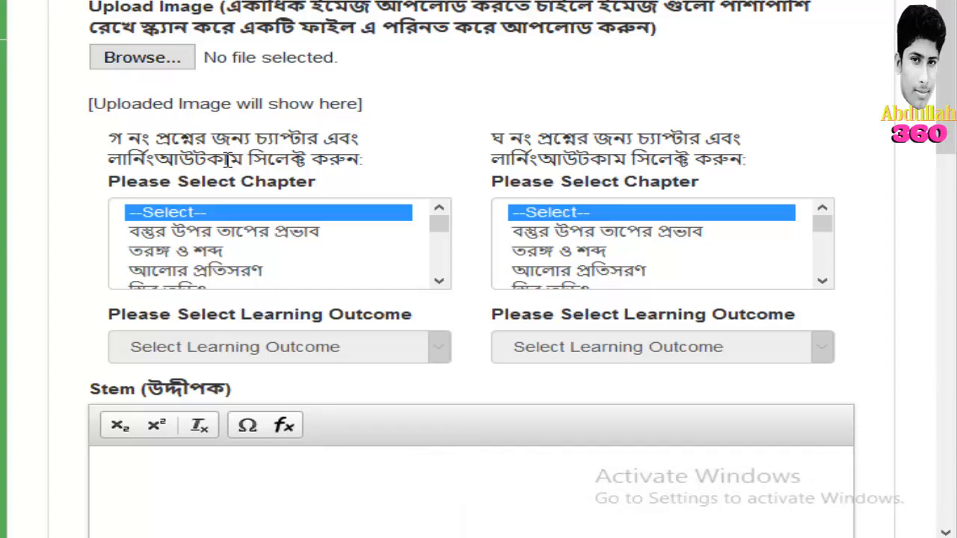
Set the chapter for question গ to "পদার্থের অবস্থা ও চাপ".
{"action": "scroll", "coordinate": [267, 261], "scroll_direction": "down", "scroll_amount": 2}
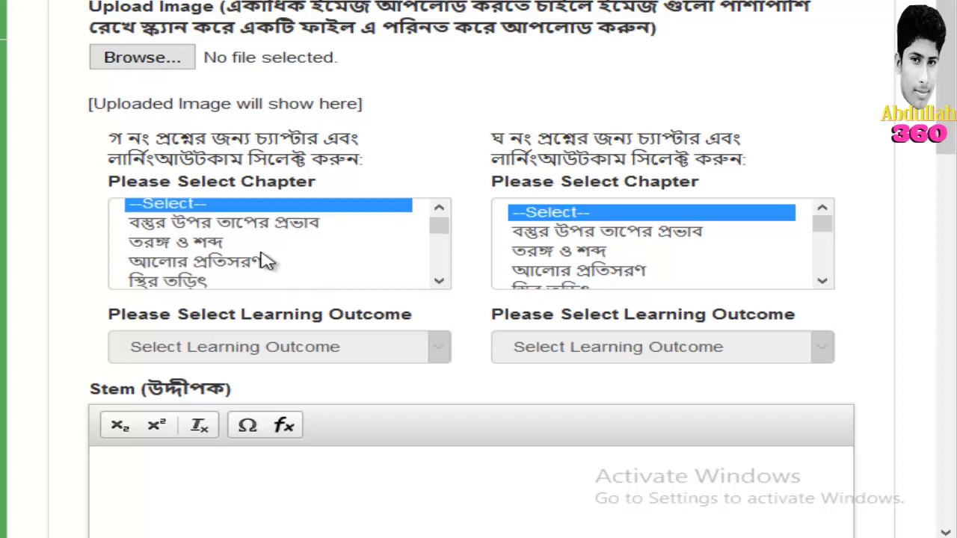
{"action": "scroll", "coordinate": [219, 244], "scroll_direction": "down", "scroll_amount": 1}
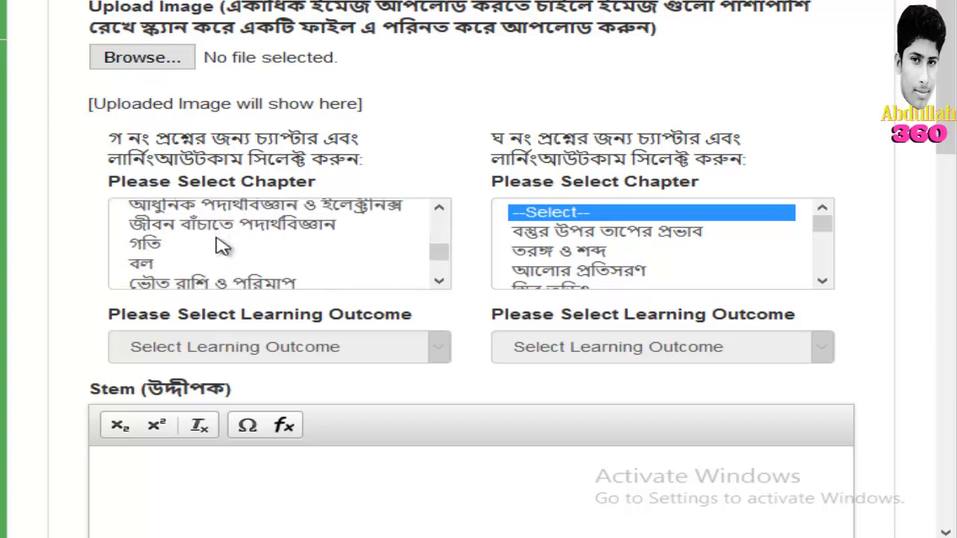
{"action": "scroll", "coordinate": [219, 244], "scroll_direction": "down", "scroll_amount": 2}
{"action": "scroll", "coordinate": [221, 247], "scroll_direction": "down", "scroll_amount": 1}
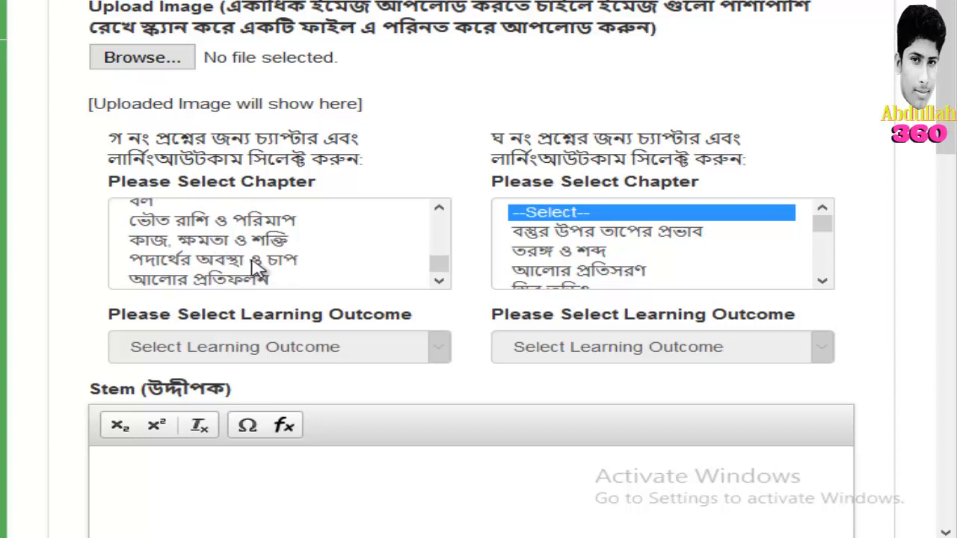
{"action": "left_click", "coordinate": [255, 262]}
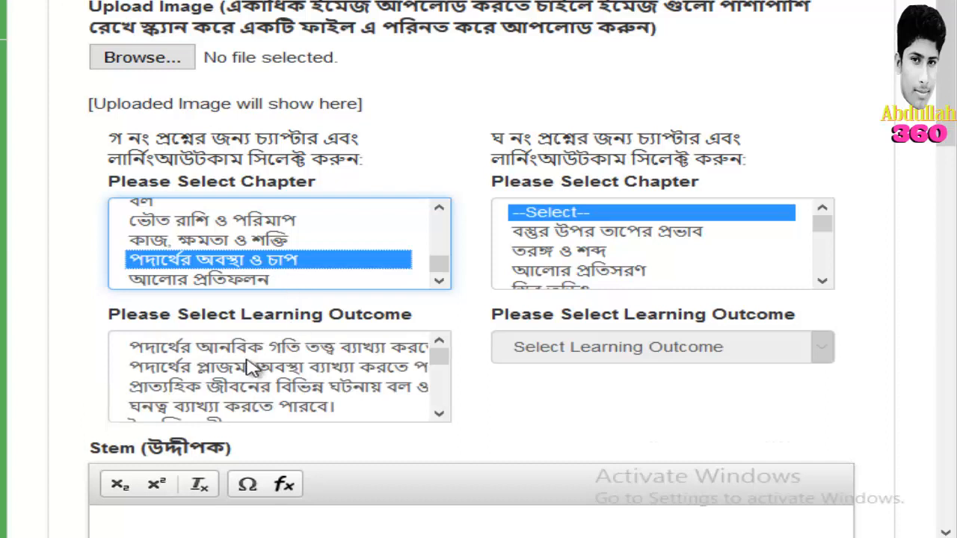
Choose "হুকের সূত্র ব্যাখ্যা করতে পারবে।" as the learning outcome for question গ.
{"action": "scroll", "coordinate": [252, 365], "scroll_direction": "down", "scroll_amount": 4}
{"action": "scroll", "coordinate": [252, 367], "scroll_direction": "down", "scroll_amount": 5}
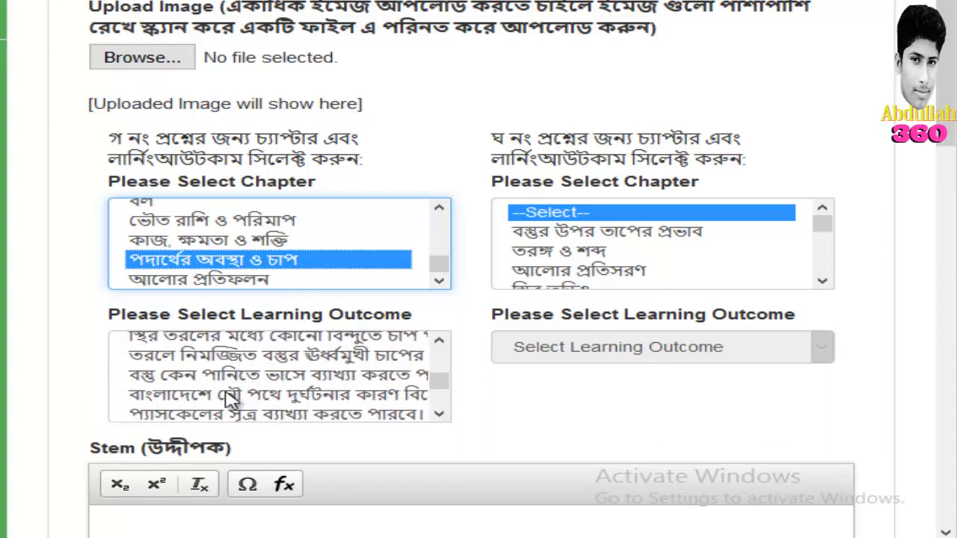
{"action": "scroll", "coordinate": [239, 396], "scroll_direction": "down", "scroll_amount": 2}
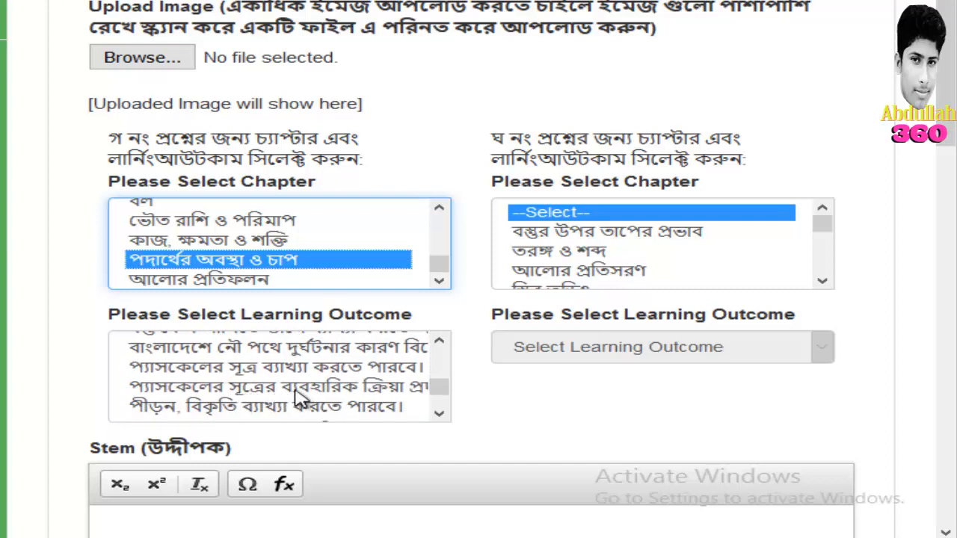
{"action": "scroll", "coordinate": [297, 398], "scroll_direction": "down", "scroll_amount": 1}
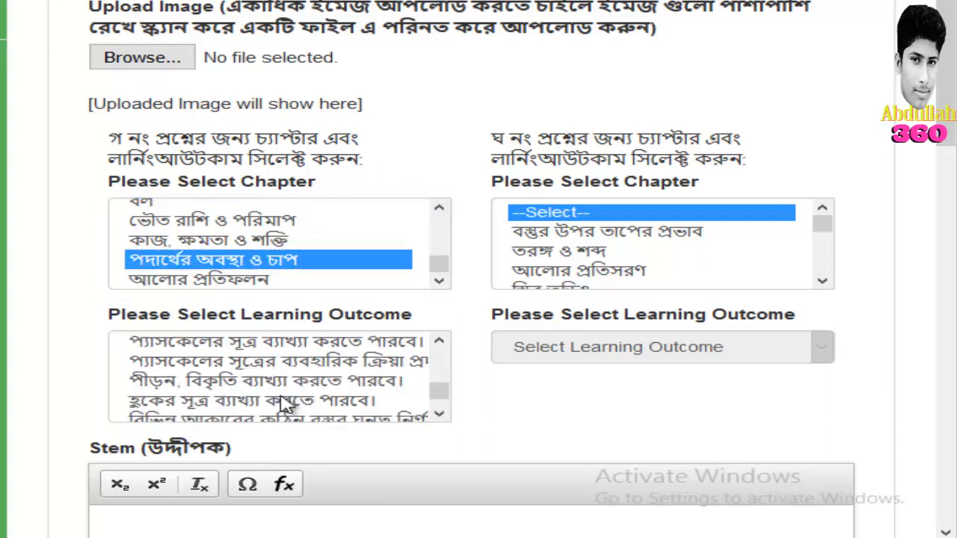
{"action": "left_click", "coordinate": [247, 403]}
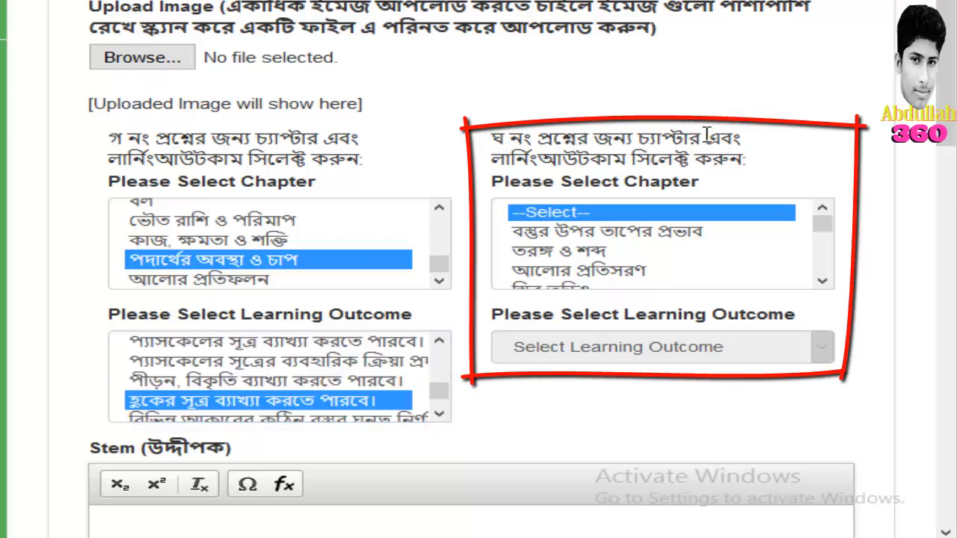
Set the chapter for question ঘ to "পদার্থের অবস্থা ও চাপ".
{"action": "scroll", "coordinate": [572, 258], "scroll_direction": "down", "scroll_amount": 2}
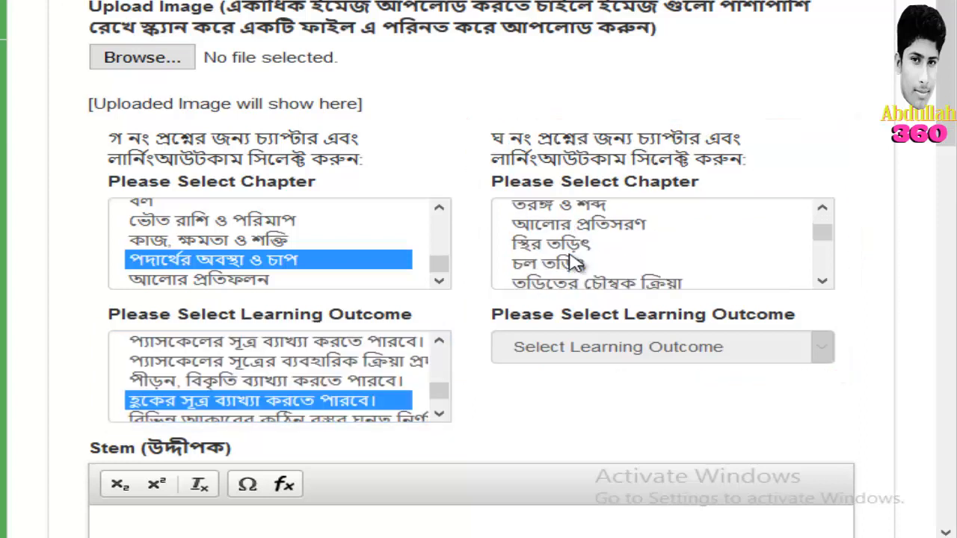
{"action": "scroll", "coordinate": [572, 258], "scroll_direction": "up", "scroll_amount": 2}
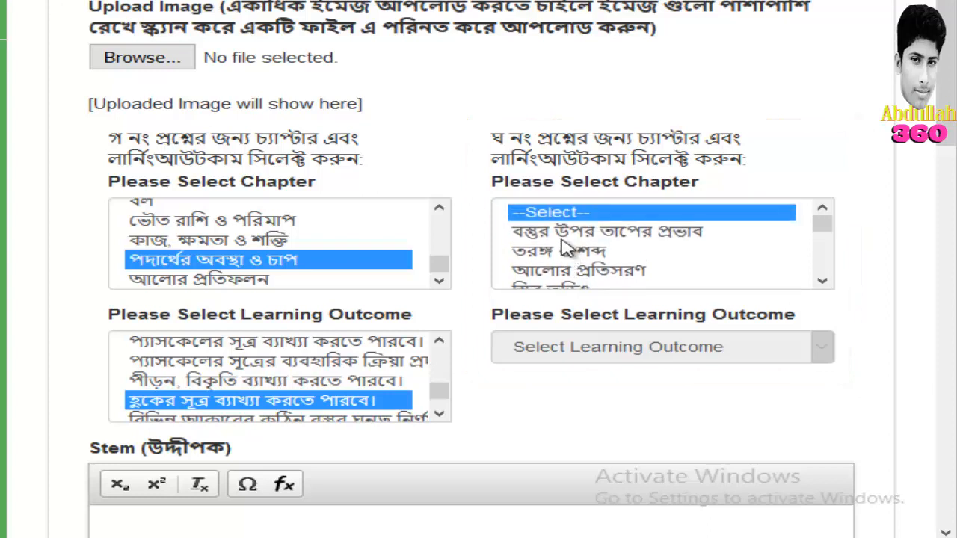
{"action": "scroll", "coordinate": [567, 249], "scroll_direction": "down", "scroll_amount": 4}
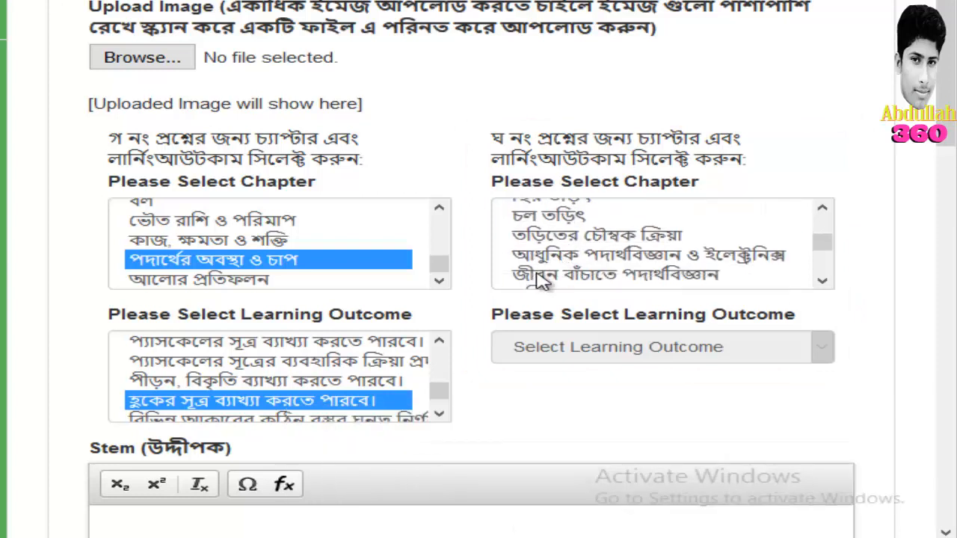
{"action": "scroll", "coordinate": [540, 279], "scroll_direction": "down", "scroll_amount": 4}
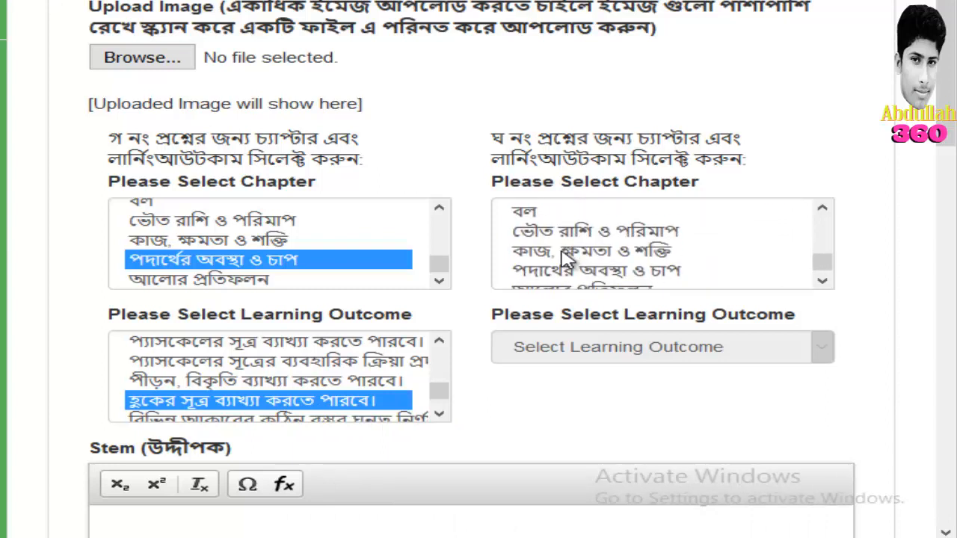
{"action": "left_click", "coordinate": [582, 262]}
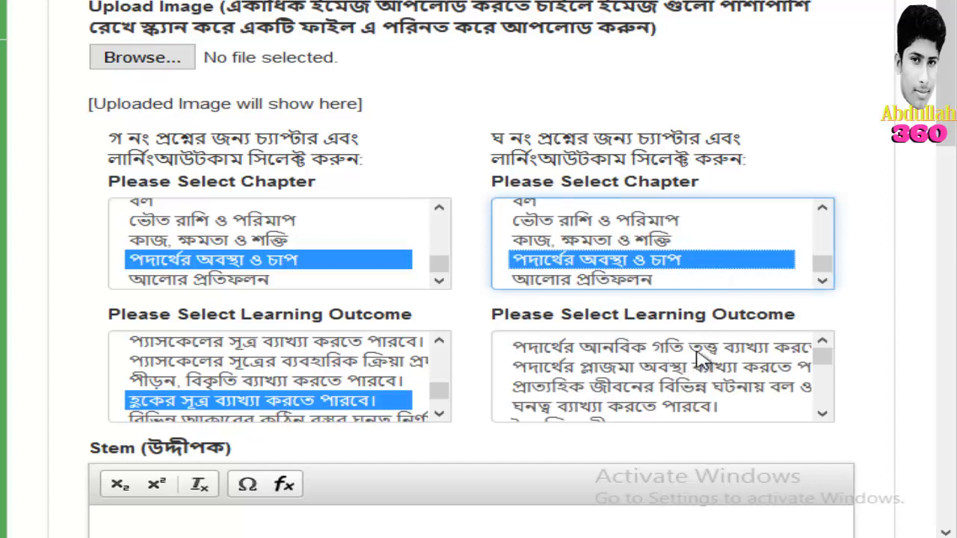
Try the outcome on the everyday use of density (দৈনন্দিন জীবনে ঘনত্বের ব্যবহার) as question ঘ's learning outcome.
{"action": "left_click_drag", "start_coordinate": [496, 134], "coordinate": [576, 150]}
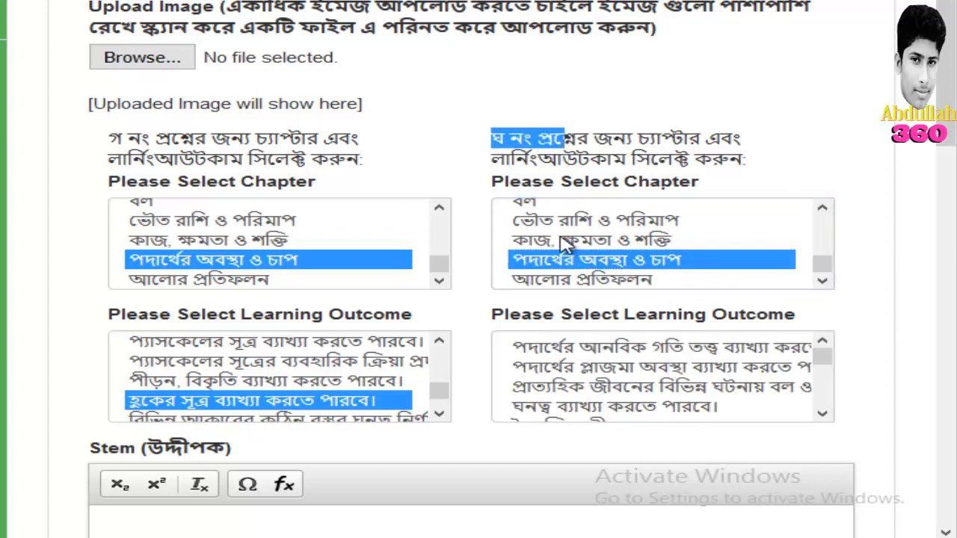
{"action": "left_click", "coordinate": [653, 317]}
{"action": "left_click_drag", "start_coordinate": [653, 317], "coordinate": [771, 329]}
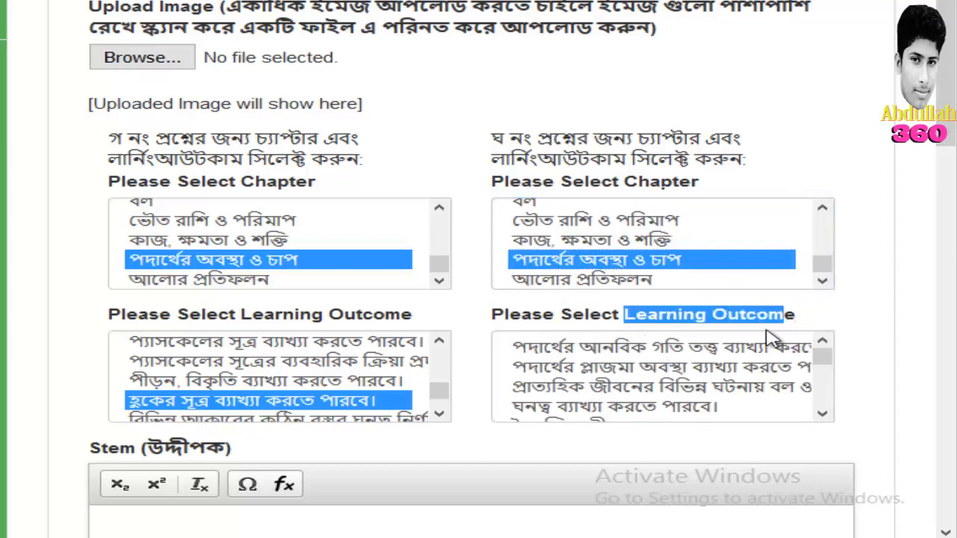
{"action": "left_click", "coordinate": [784, 367]}
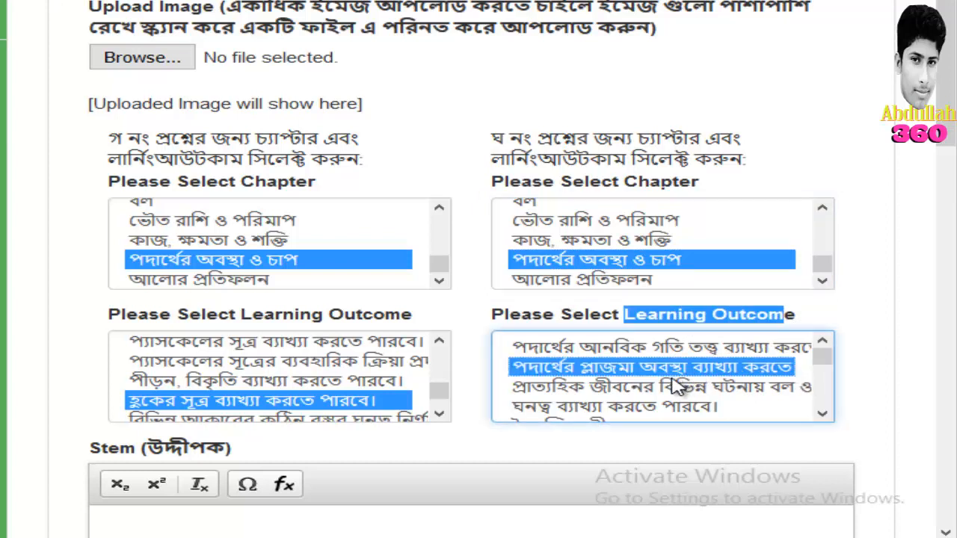
{"action": "scroll", "coordinate": [647, 389], "scroll_direction": "down", "scroll_amount": 1}
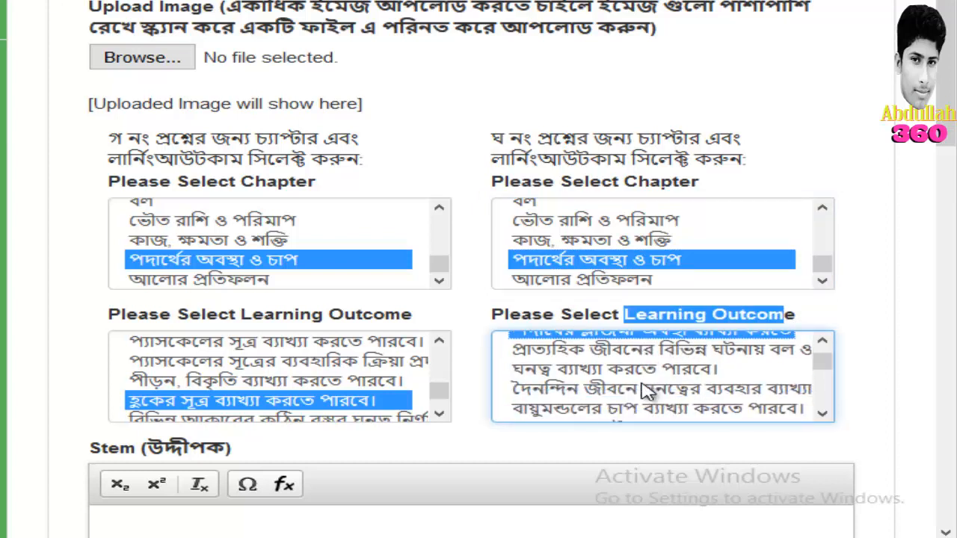
{"action": "left_click", "coordinate": [649, 380]}
{"action": "left_click", "coordinate": [733, 318]}
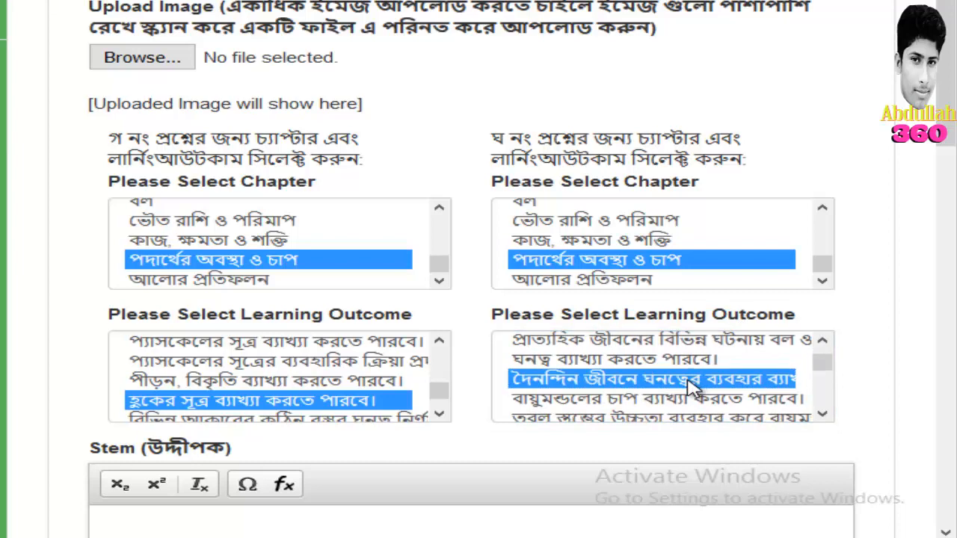
Select both "পীড়ন, বিকৃতি ব্যাখ্যা করতে পারবে।" and "হুকের সূত্র ব্যাখ্যা করতে পারবে।" as question ঘ's learning outcomes.
{"action": "scroll", "coordinate": [692, 386], "scroll_direction": "down", "scroll_amount": 5}
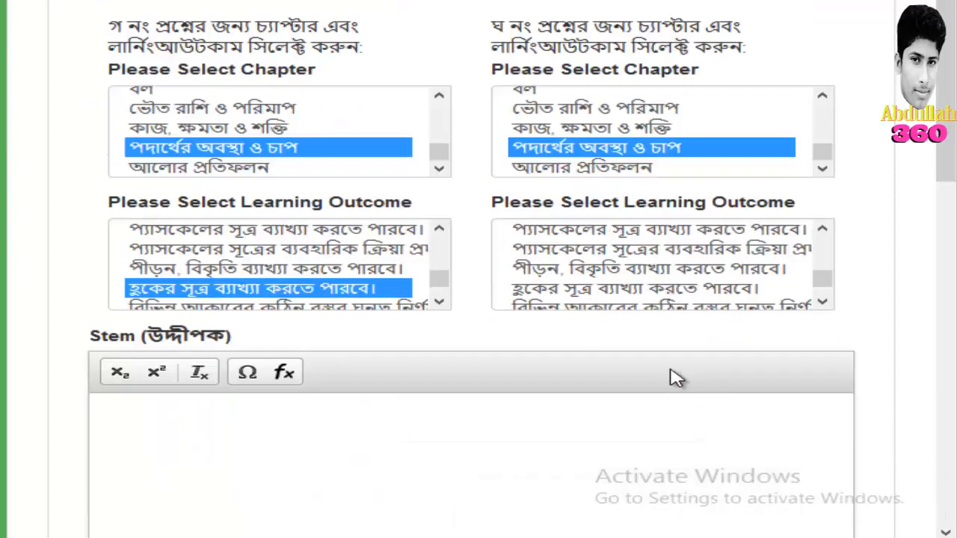
{"action": "left_click", "coordinate": [568, 292]}
{"action": "left_click", "coordinate": [591, 269], "text": "ctrl"}
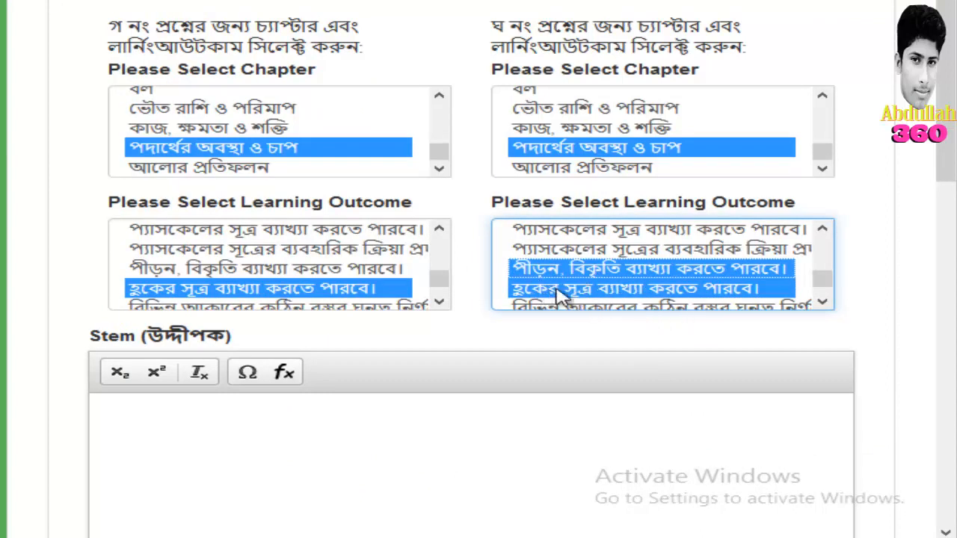
Place the cursor in the empty Stem (উদ্দীপক) editor, then switch to WordPad and copy the passage from "তাপমাত্রা 0'" to "উপযোগী হল।".
{"action": "left_click", "coordinate": [399, 406]}
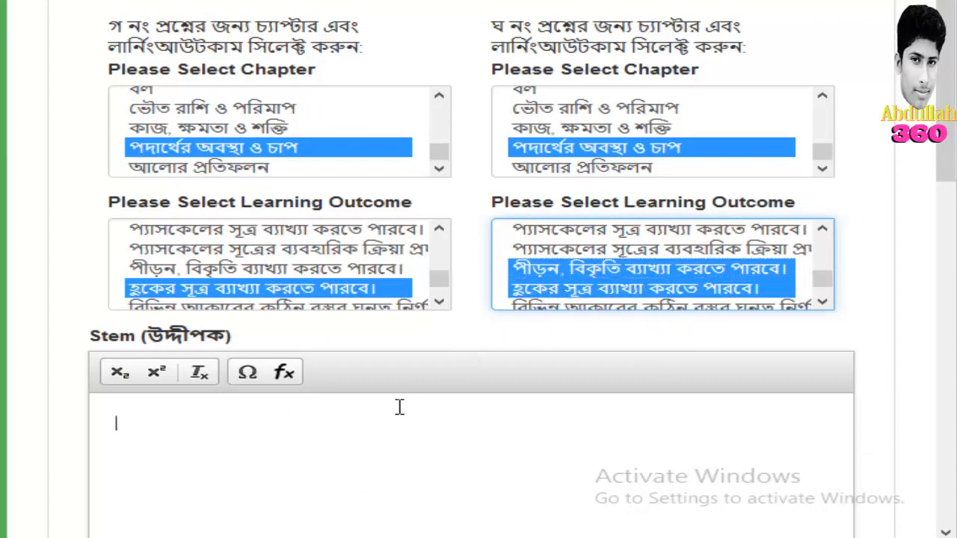
{"action": "scroll", "coordinate": [258, 456], "scroll_direction": "down", "scroll_amount": 3}
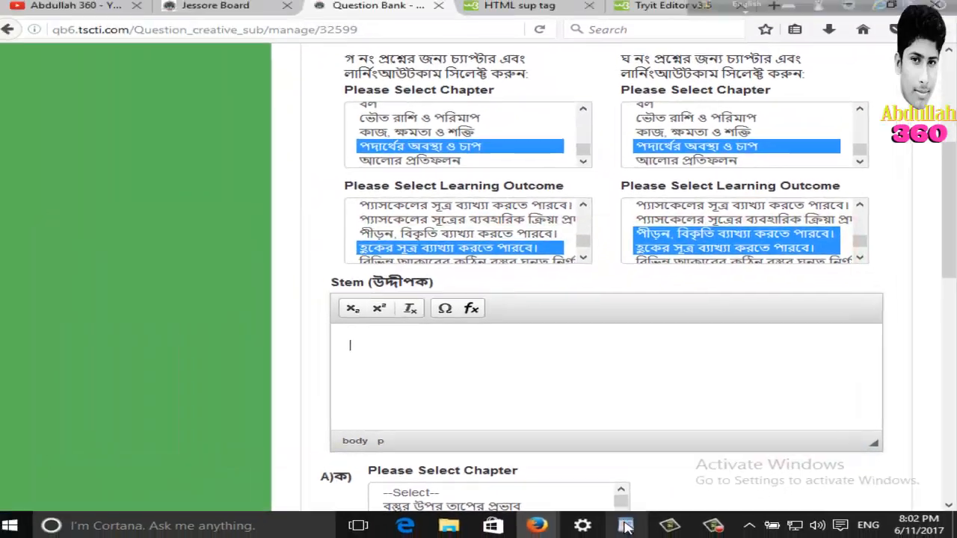
{"action": "left_click", "coordinate": [623, 523]}
{"action": "left_click", "coordinate": [380, 315]}
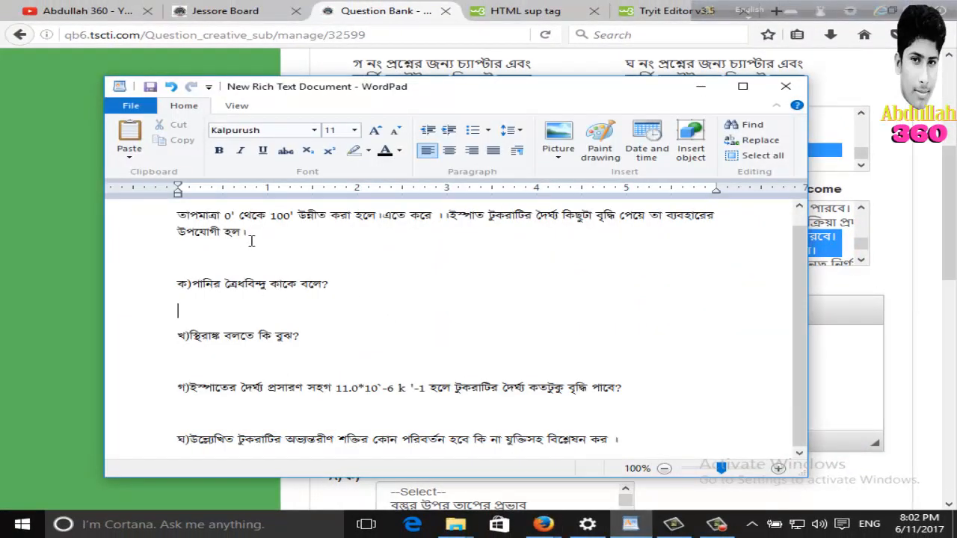
{"action": "left_click_drag", "start_coordinate": [249, 234], "coordinate": [196, 223]}
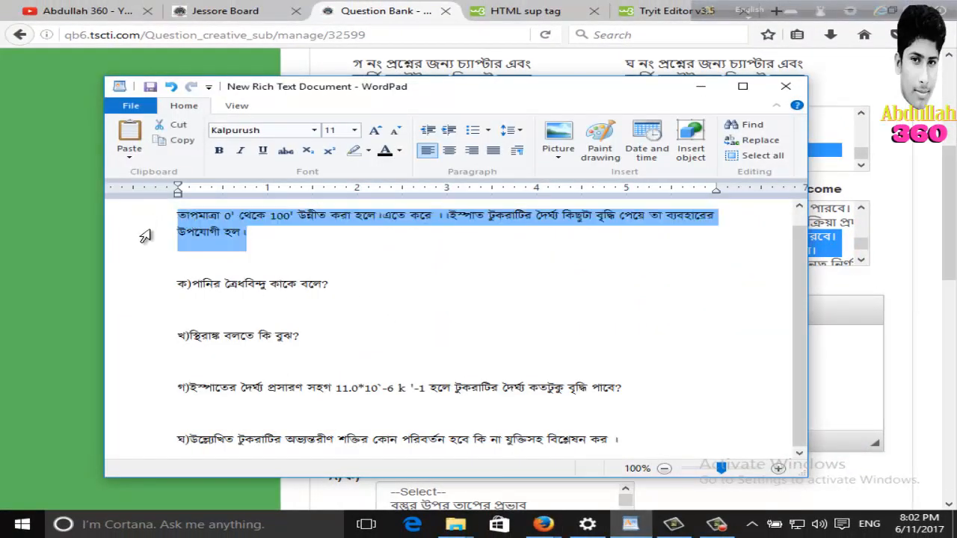
Back in Firefox's Question Bank window, paste the copied passage from "তাপমাত্রা 0' থেকে 100'" to "ব্যবহারের উপযোগী হল।" into the Stem (উদ্দীপক) editor.
{"action": "left_click", "coordinate": [543, 524]}
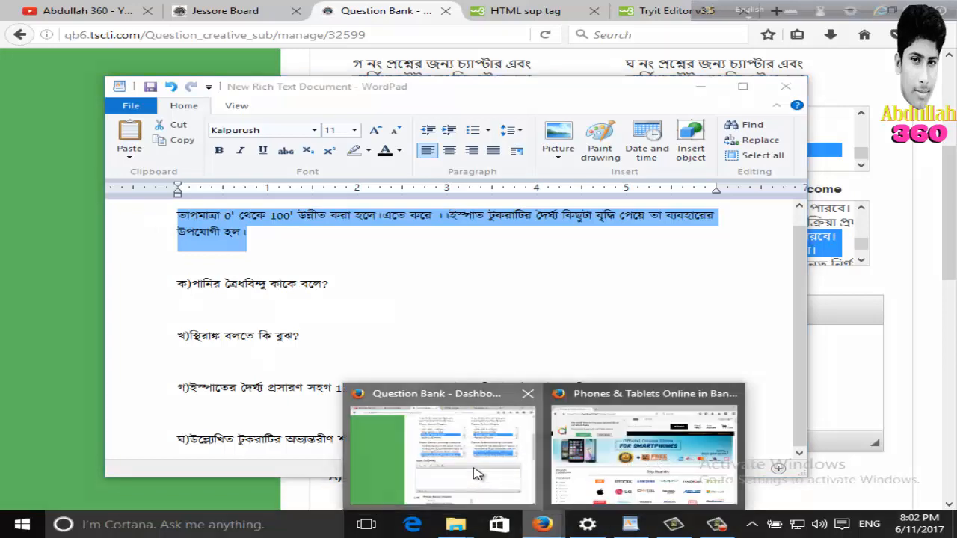
{"action": "left_click", "coordinate": [476, 479]}
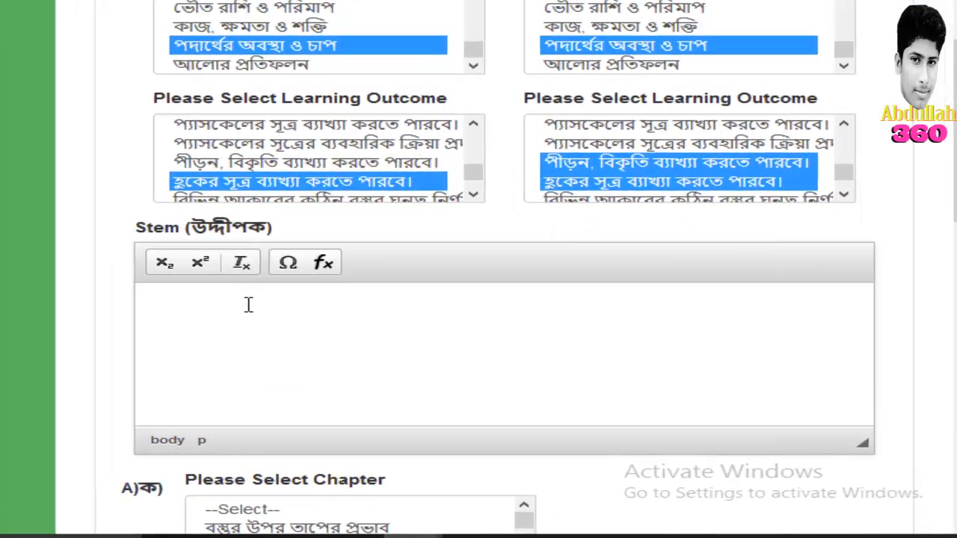
{"action": "left_click", "coordinate": [249, 304]}
{"action": "type", "text": "তাপমাত্রা 0' থেকে 100' উন্নীত করা হলে।এতে করে ।।ইস্পাত টুকরাটির দৈর্ঘ্য কিছুটা বৃদ্ধি পেয়ে তা ব্যবহারের উপযোগী হল।"}
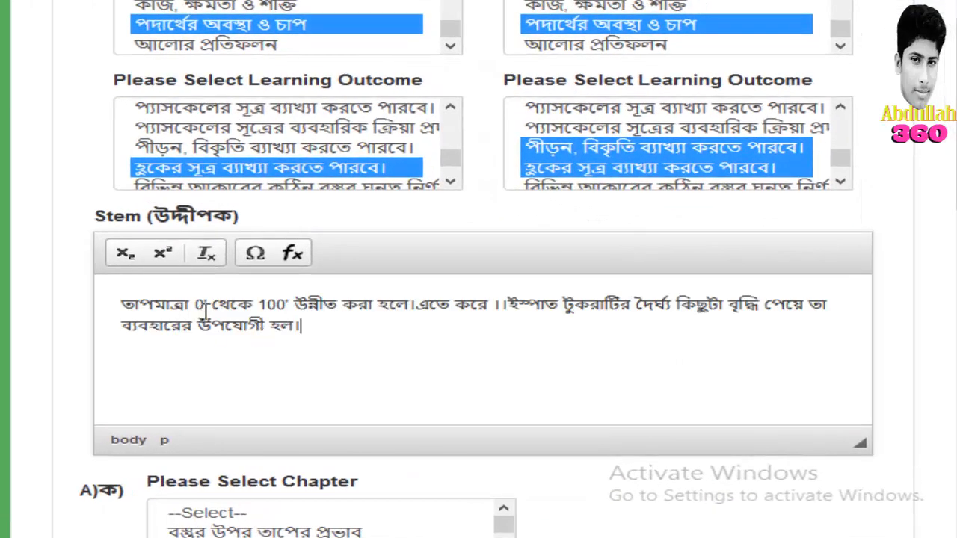
Correct the stem's temperatures to 0⁰c and 100⁰c and add its opening from "একটি স্পাত কারখানায়" to "এর".
{"action": "left_click_drag", "start_coordinate": [196, 307], "coordinate": [655, 322]}
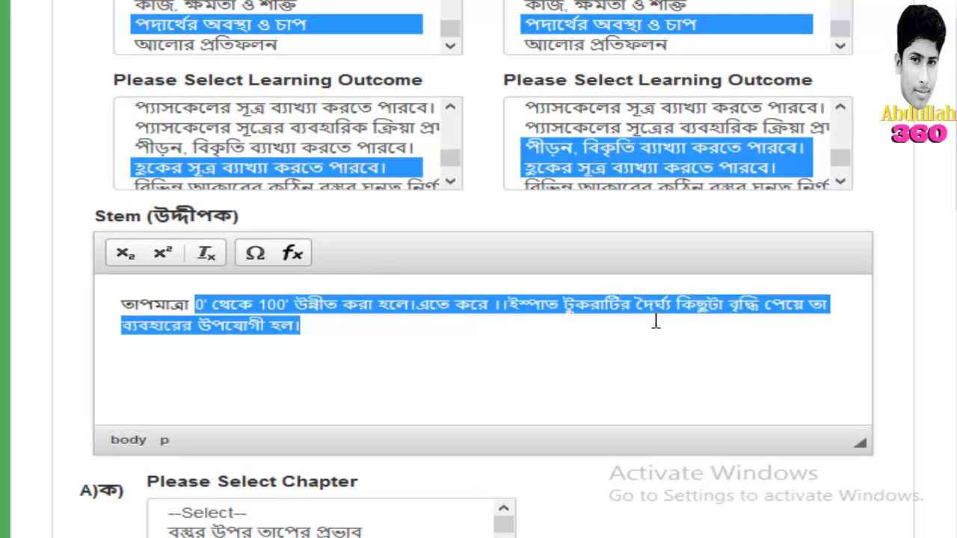
{"action": "left_click", "coordinate": [262, 325]}
{"action": "left_click_drag", "start_coordinate": [197, 305], "coordinate": [209, 303]}
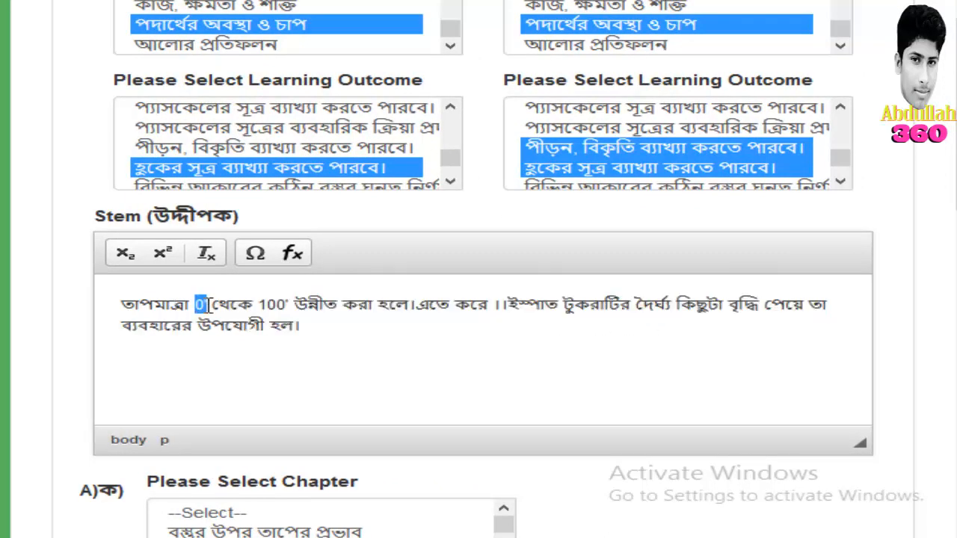
{"action": "left_click", "coordinate": [206, 305]}
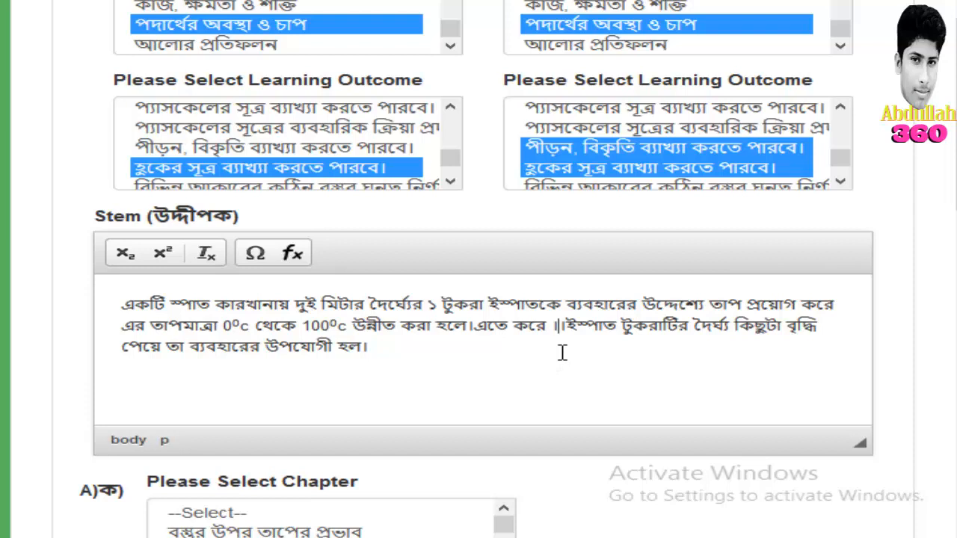
Remove one extra full stop (।) after "এতে করে" in the stem and change "হলে।" to "হল।".
{"action": "key", "text": "BackSpace"}
{"action": "key", "text": "BackSpace"}
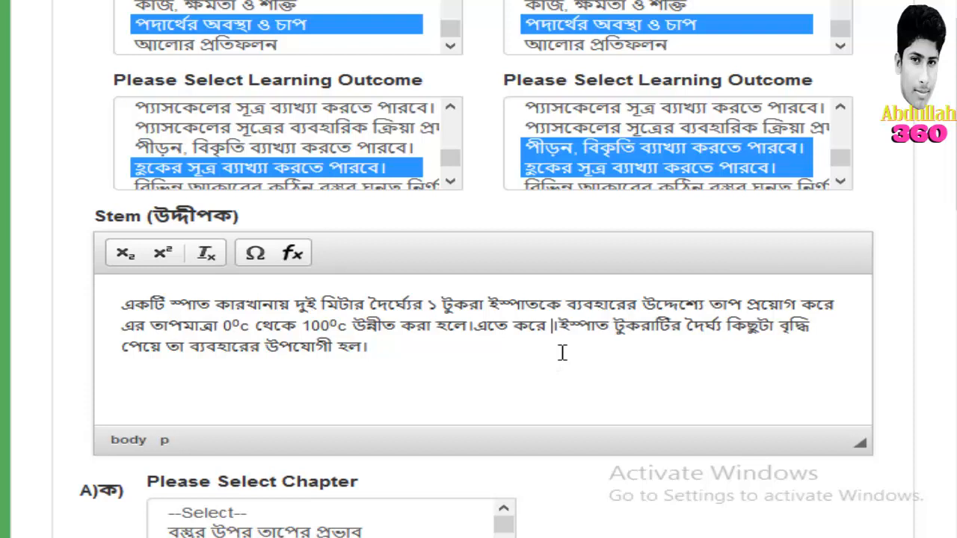
{"action": "left_click", "coordinate": [476, 336]}
{"action": "key", "text": "BackSpace"}
{"action": "key", "text": "BackSpace"}
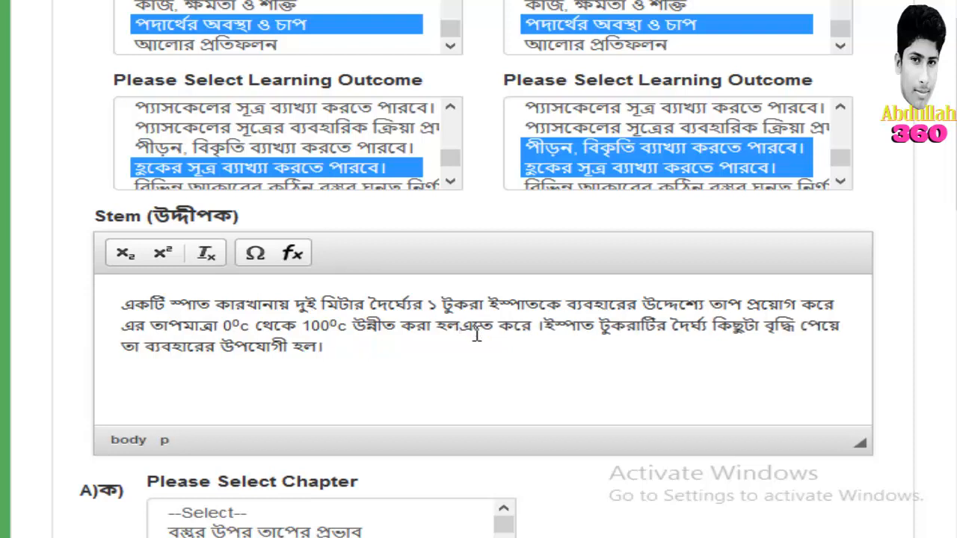
{"action": "type", "text": "।"}
{"action": "key", "text": "BackSpace"}
{"action": "type", "text": "।"}
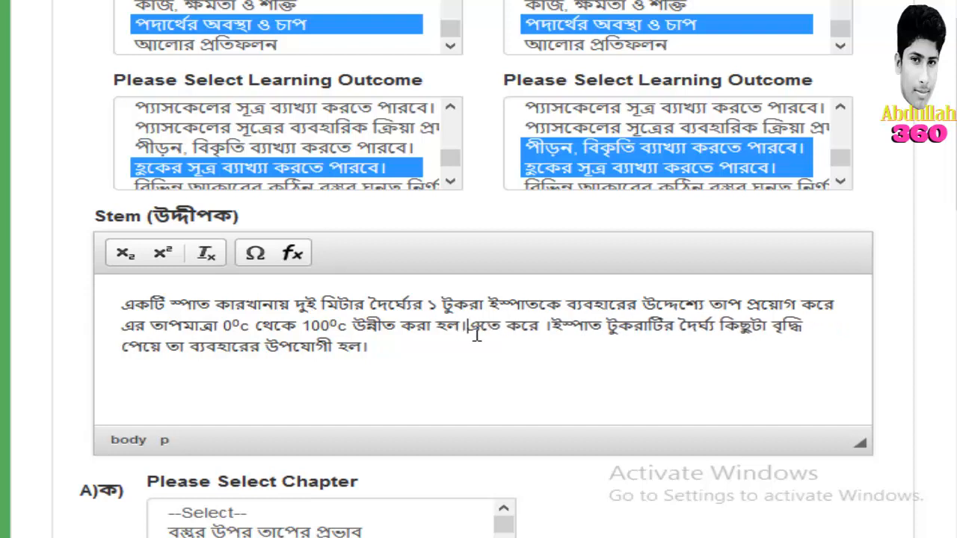
Delete the remaining stray full stop (।) before "ইস্পাত টুকরাটির" and leave a space between "হল।" and "এতে".
{"action": "left_click", "coordinate": [559, 328]}
{"action": "key", "text": "BackSpace"}
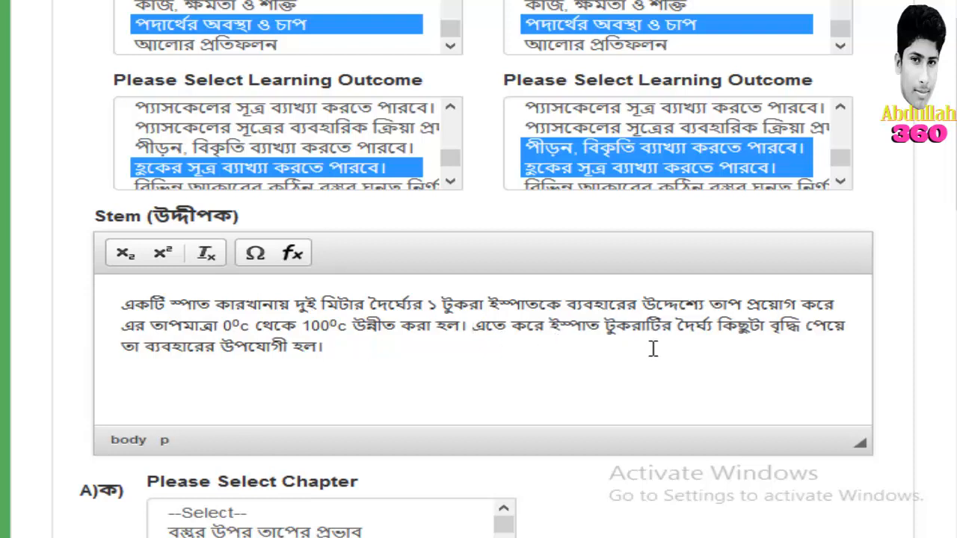
{"action": "key", "text": "BackSpace"}
{"action": "left_click", "coordinate": [693, 336]}
Set the question level to Medium (মধ্যম) below question part ঘ.
{"action": "scroll", "coordinate": [313, 365], "scroll_direction": "down", "scroll_amount": 1}
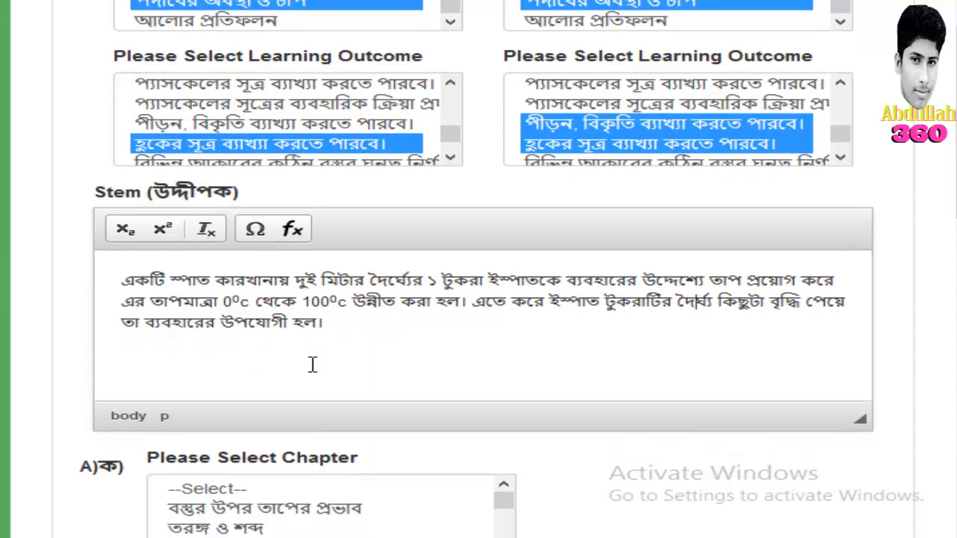
{"action": "scroll", "coordinate": [313, 365], "scroll_direction": "down", "scroll_amount": 8}
{"action": "scroll", "coordinate": [277, 444], "scroll_direction": "down", "scroll_amount": 2}
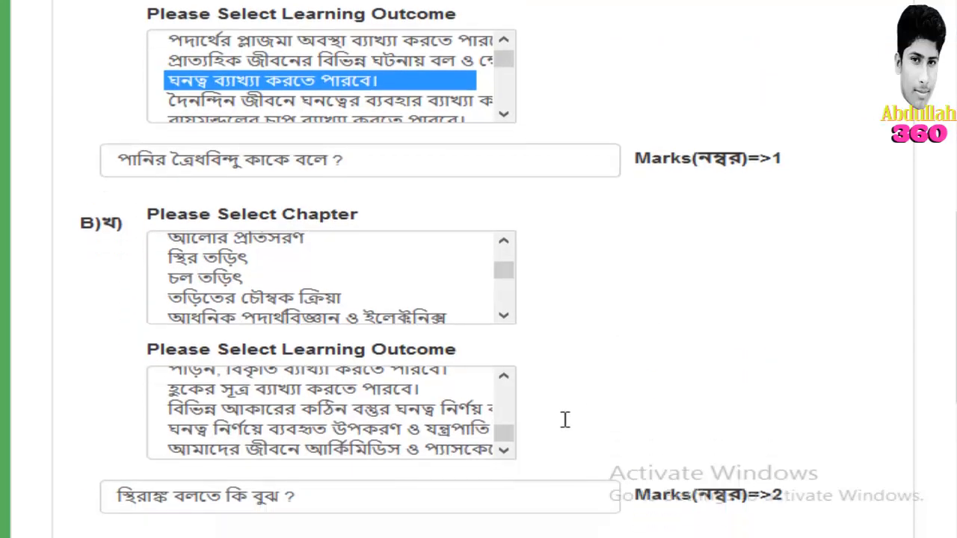
{"action": "scroll", "coordinate": [565, 420], "scroll_direction": "down", "scroll_amount": 5}
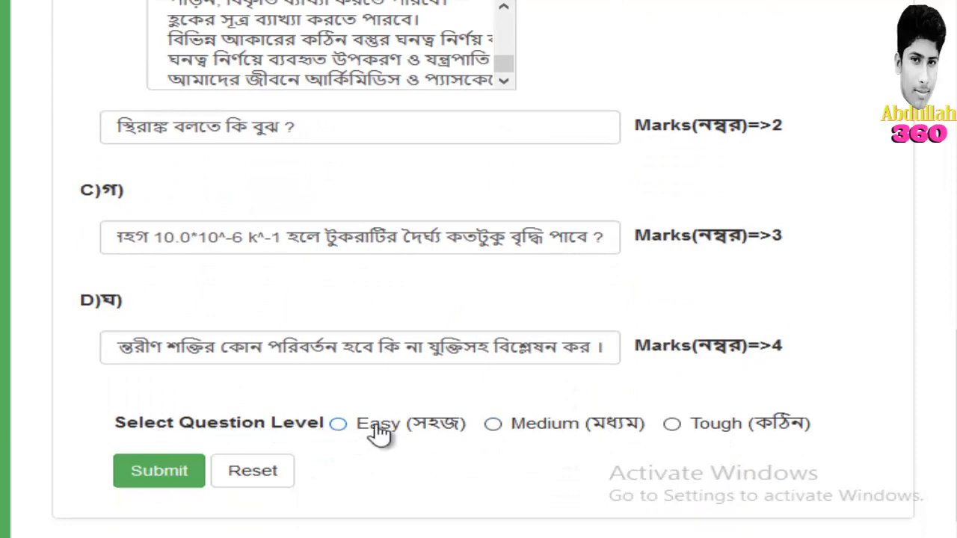
{"action": "left_click", "coordinate": [495, 426]}
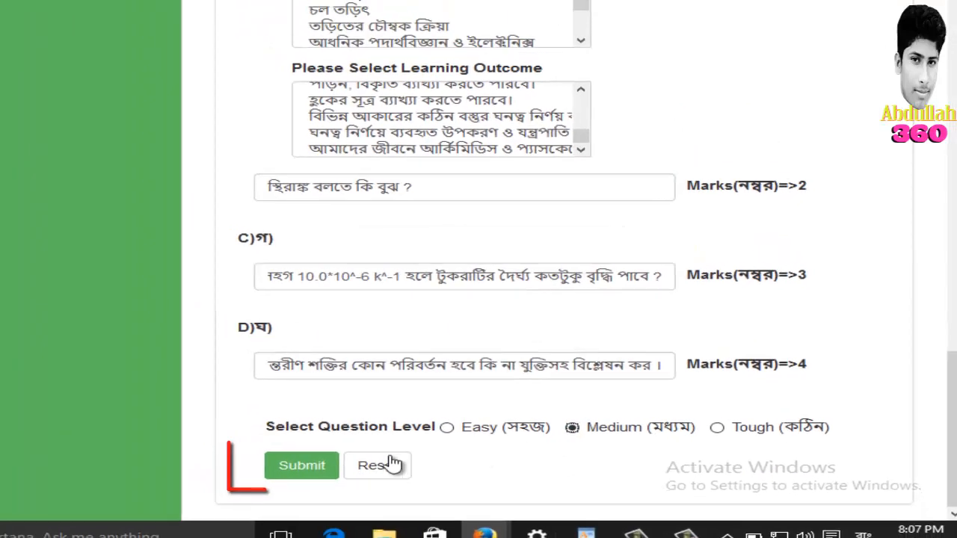
Submit the creative question and accept both the content-rules notice and the declaration that it was not copied from a guide book.
{"action": "left_click", "coordinate": [303, 467]}
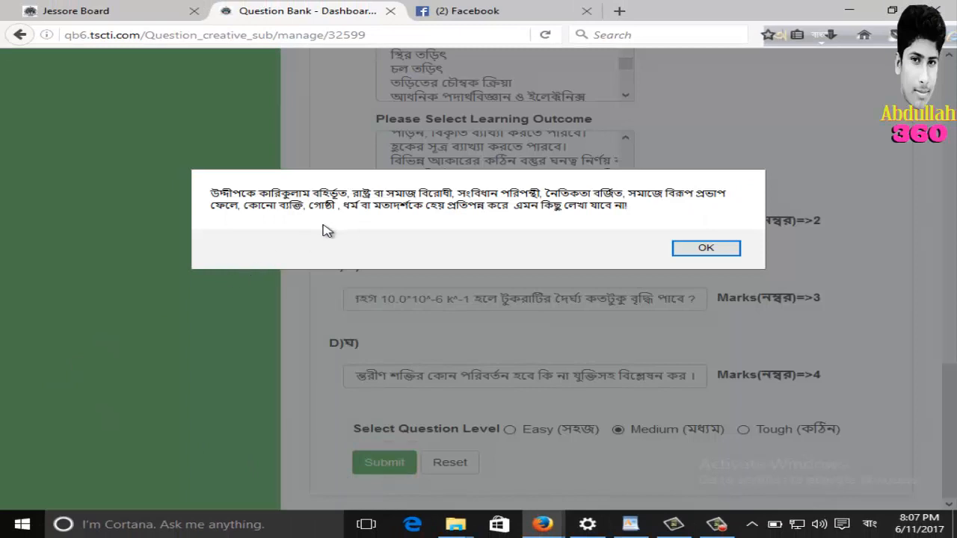
{"action": "left_click", "coordinate": [682, 251]}
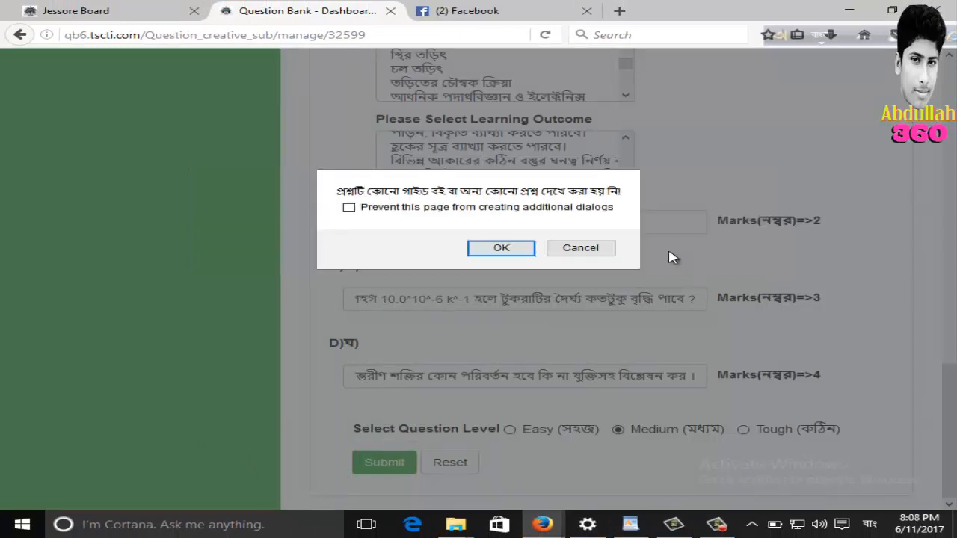
{"action": "left_click", "coordinate": [493, 251]}
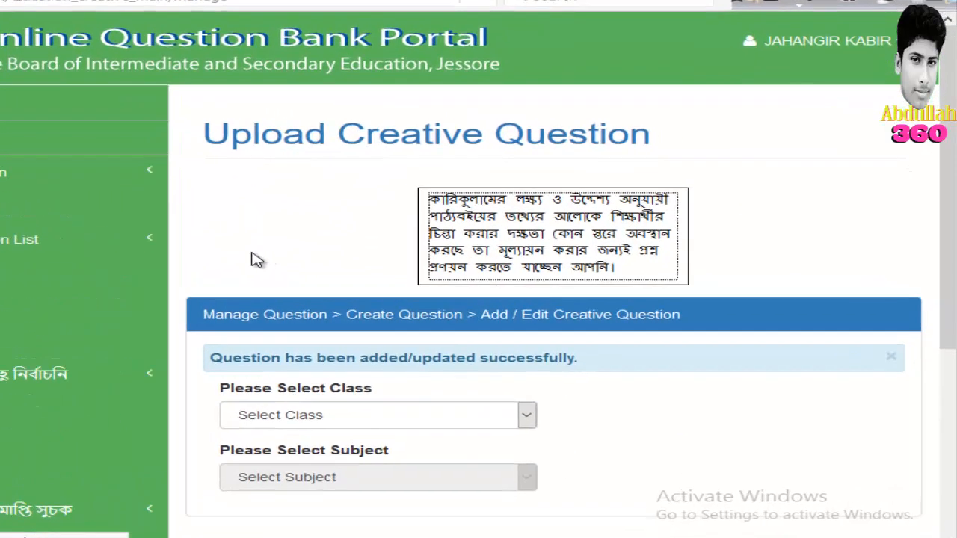
Examine the submission status message above the class selection on the Upload Creative Question page.
{"action": "left_click_drag", "start_coordinate": [211, 357], "coordinate": [263, 362]}
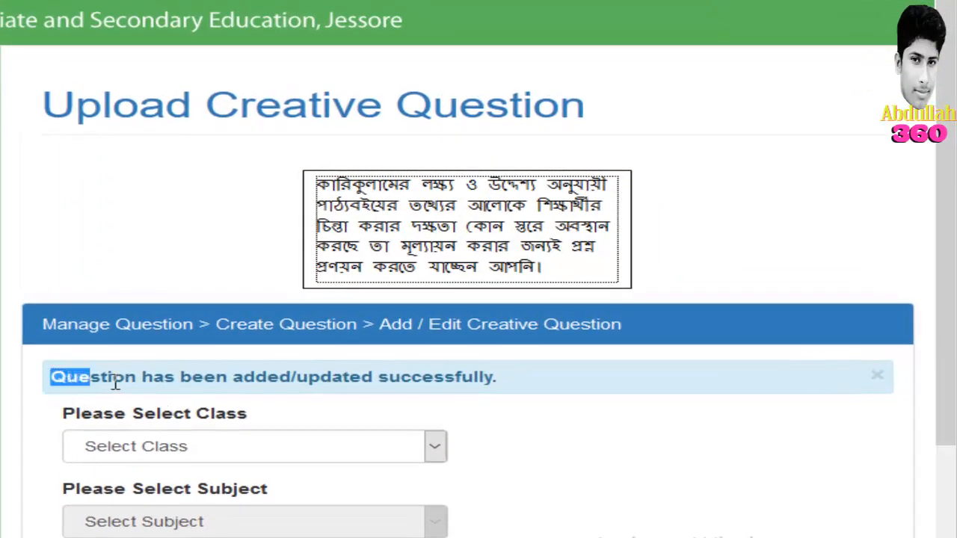
{"action": "left_click_drag", "start_coordinate": [116, 383], "coordinate": [504, 384]}
{"action": "left_click", "coordinate": [463, 380]}
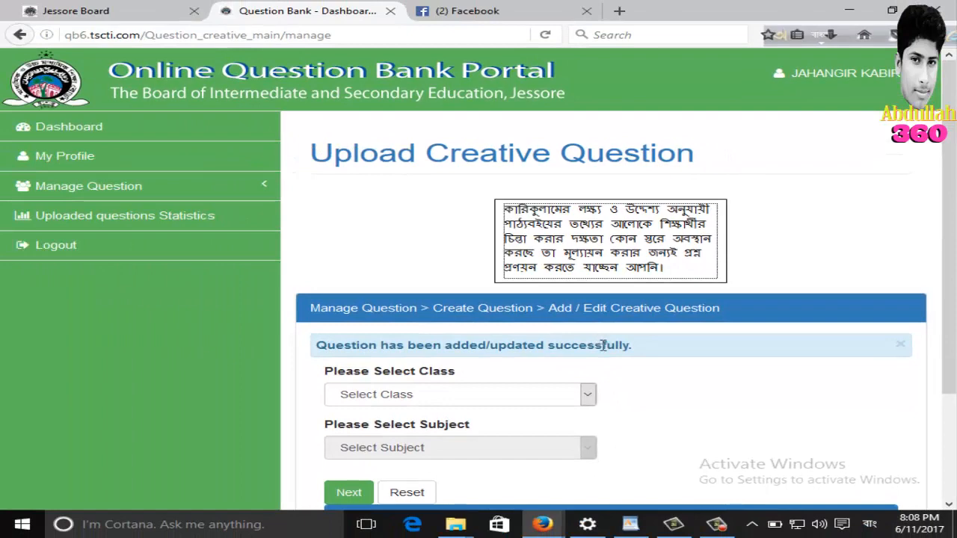
{"action": "double_click", "coordinate": [604, 346]}
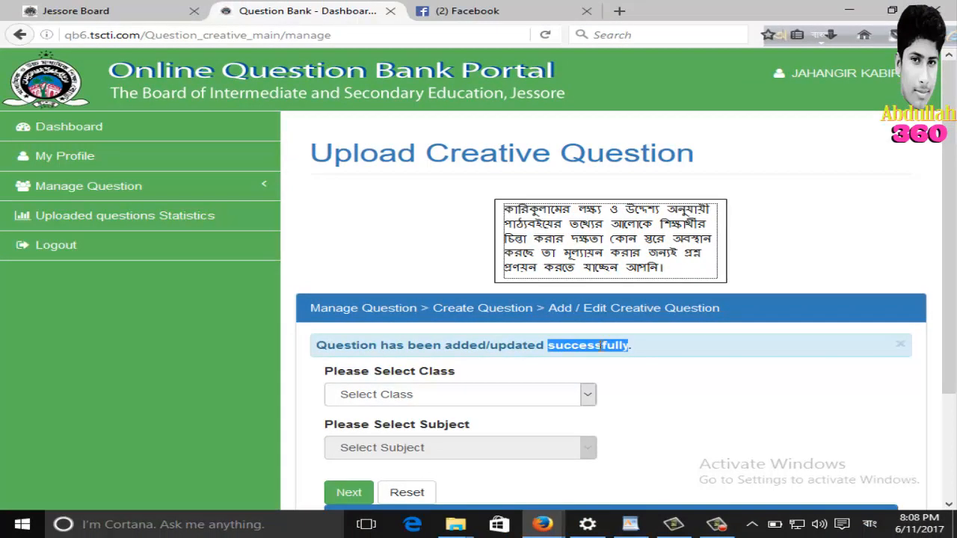
{"action": "left_click", "coordinate": [601, 346]}
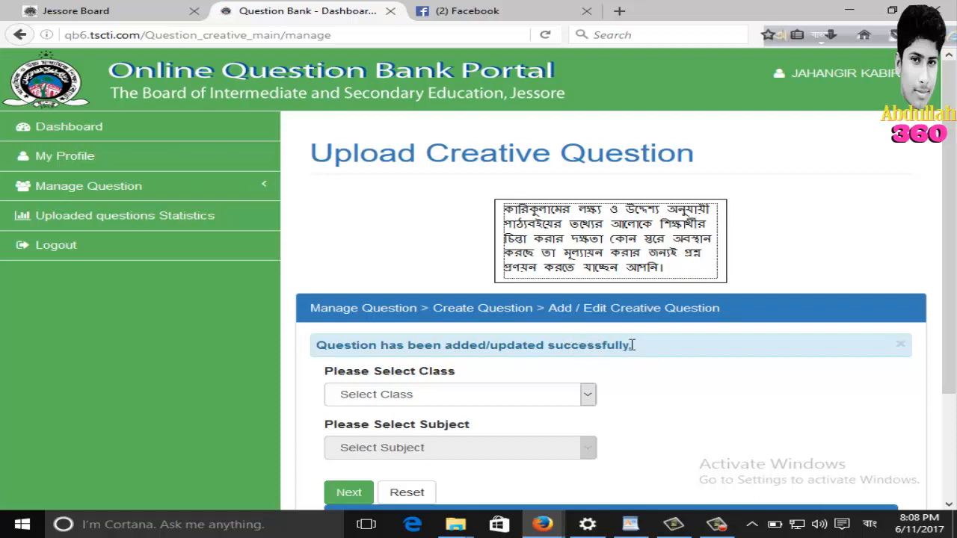
{"action": "left_click_drag", "start_coordinate": [605, 344], "coordinate": [315, 344]}
{"action": "left_click", "coordinate": [372, 346]}
{"action": "left_click_drag", "start_coordinate": [631, 345], "coordinate": [318, 349]}
{"action": "left_click", "coordinate": [340, 345]}
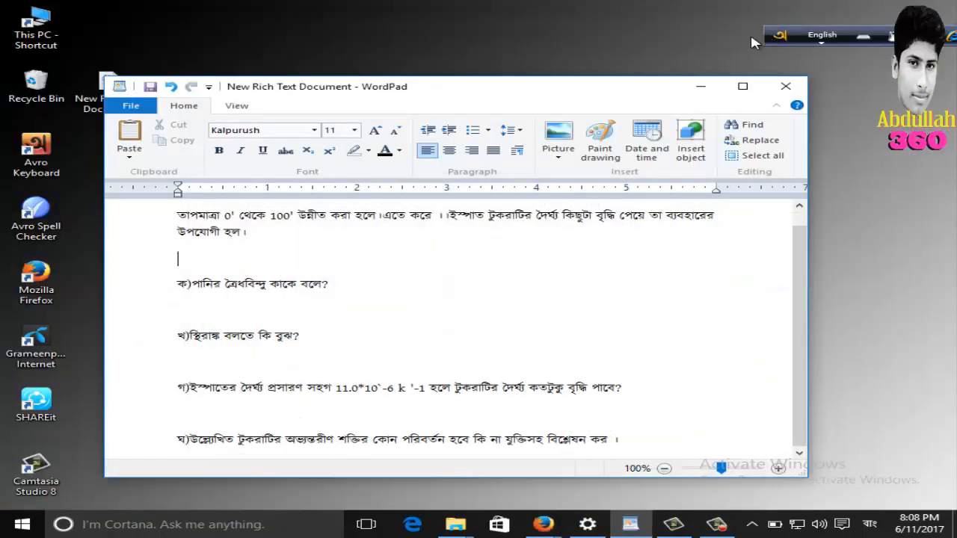
Minimize the WordPad document to show the desktop and refresh the desktop.
{"action": "left_click", "coordinate": [701, 87]}
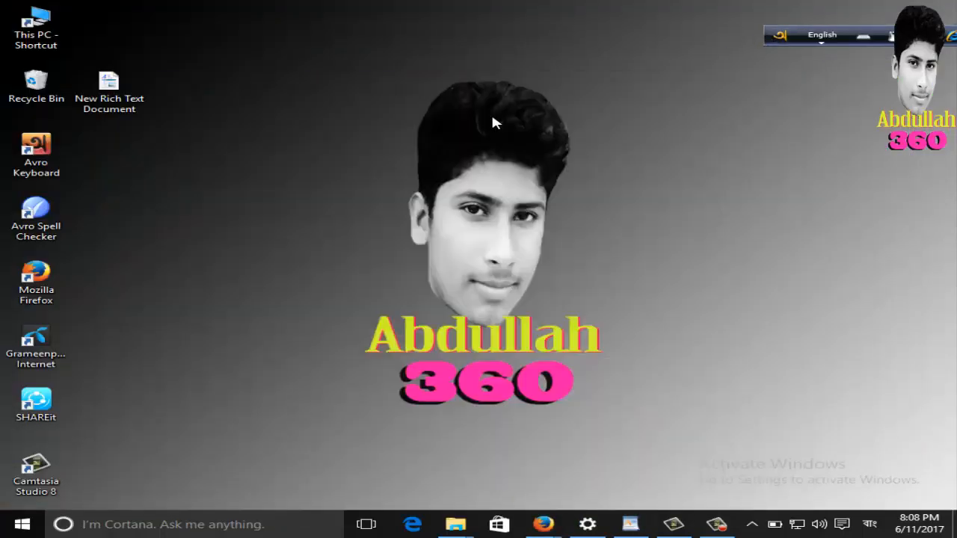
{"action": "right_click", "coordinate": [488, 115]}
{"action": "left_click", "coordinate": [521, 154]}
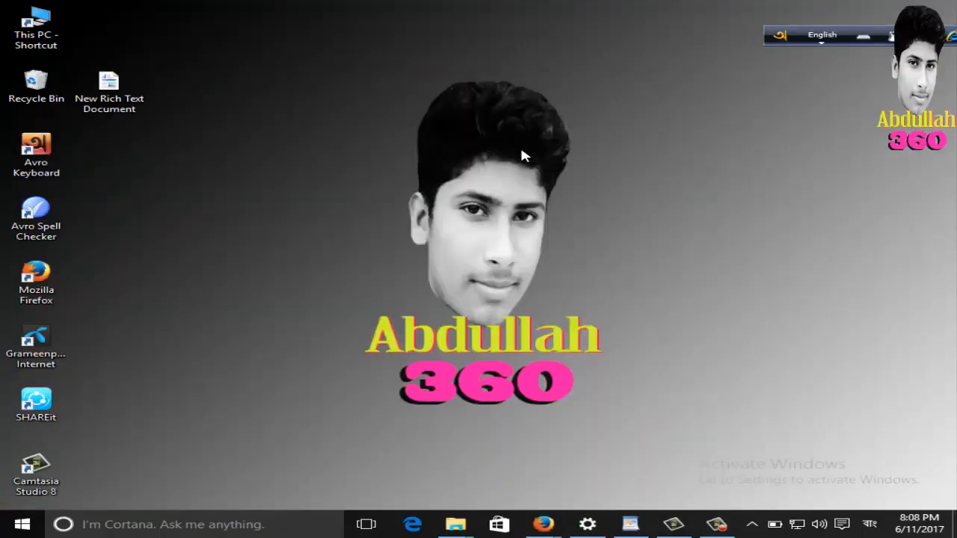